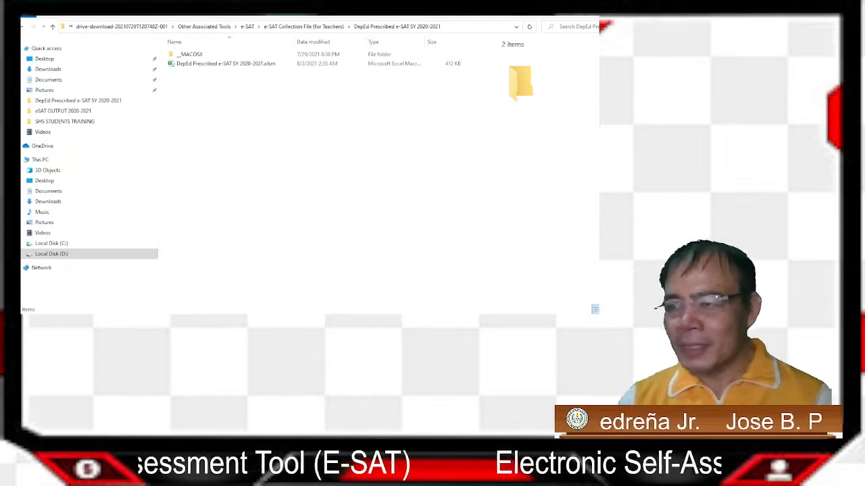
# Select the DepEd Prescribed e-SAT SY 2020-2021.xlsm workbook in File Explorer
pyautogui.click(226, 64)
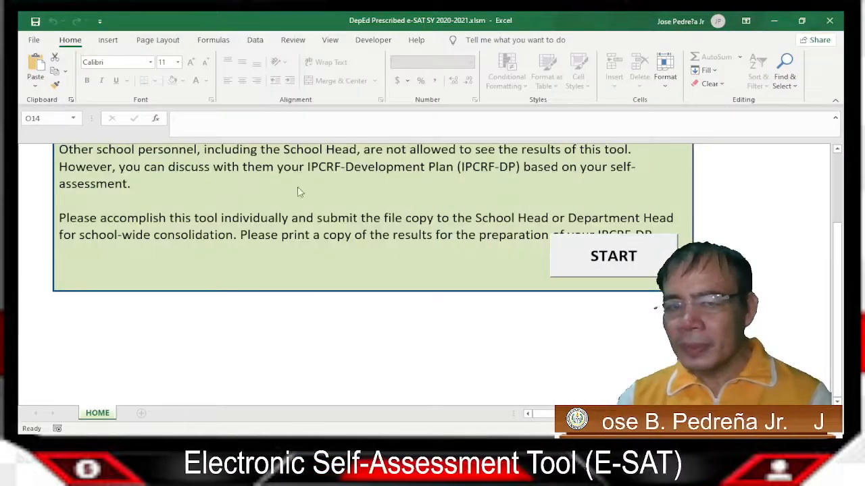
# Return to the top of the HOME sheet and go to the File backstage view
pyautogui.scroll(3, 255, 179)
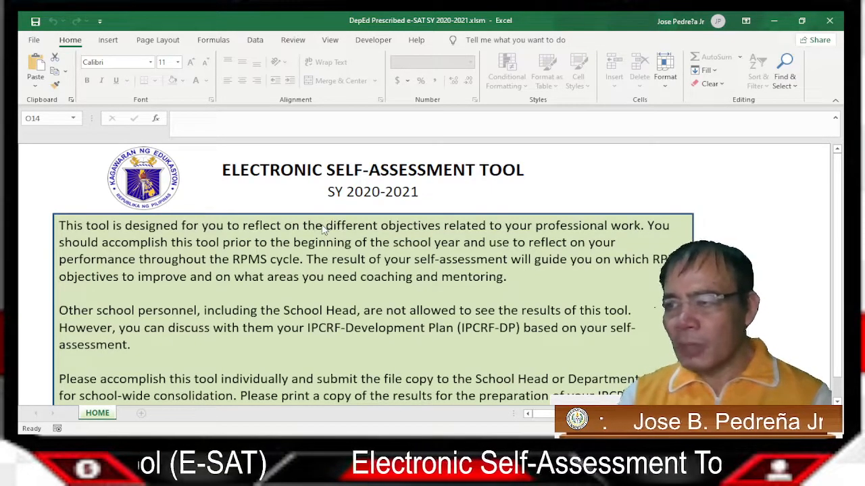
pyautogui.click(34, 39)
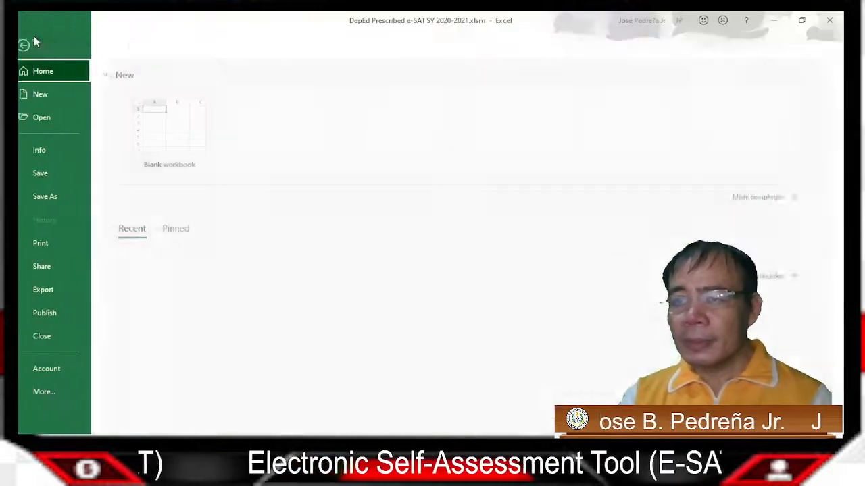
# Save As into eSAT OUTPUT 2020-2021, renaming the file with SHS and the teacher's name
pyautogui.click(71, 198)
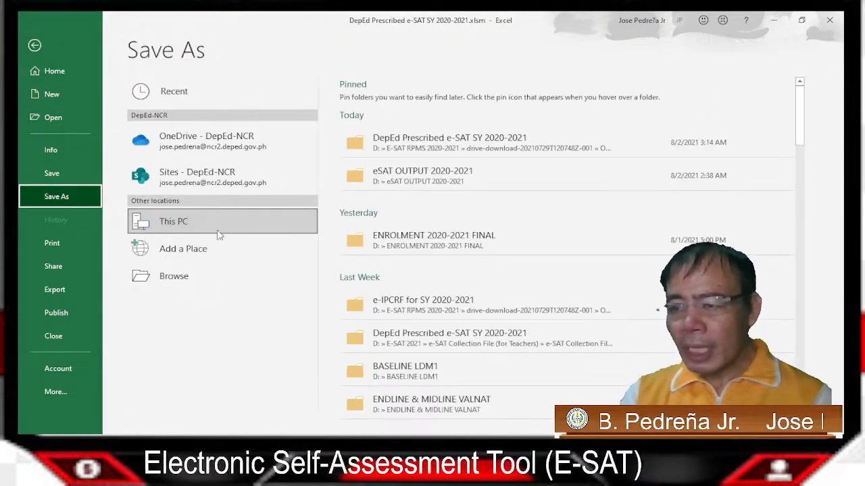
pyautogui.click(422, 176)
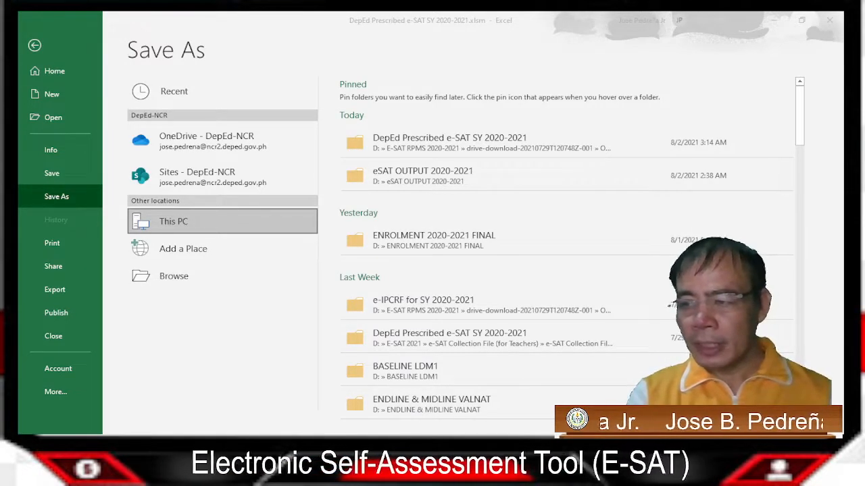
pyautogui.click(301, 290)
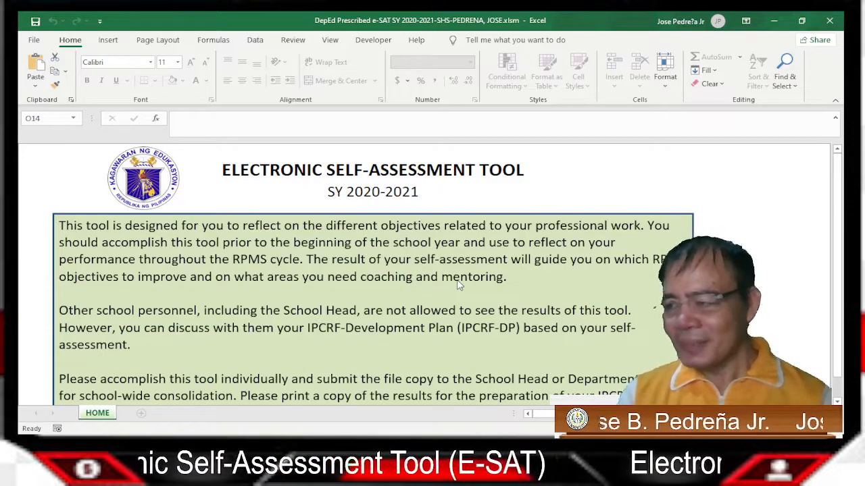
pyautogui.scroll(-2, 458, 284)
pyautogui.scroll(2, 457, 284)
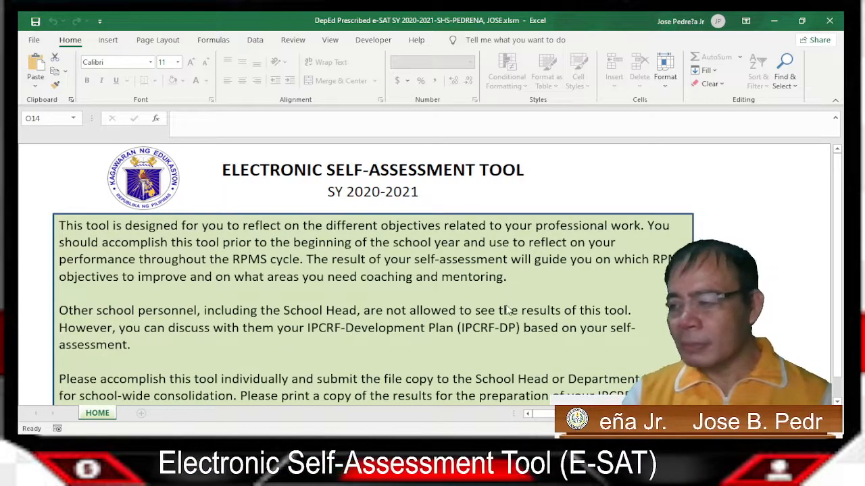
pyautogui.scroll(-3, 394, 329)
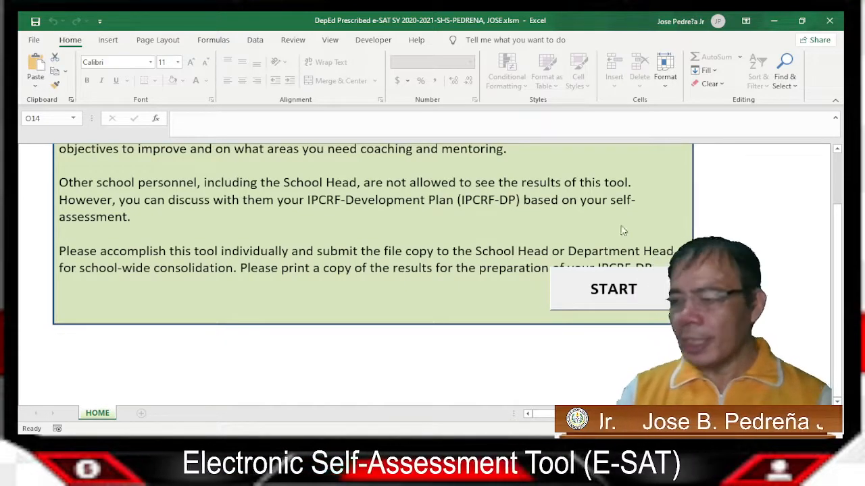
pyautogui.scroll(1, 413, 265)
pyautogui.scroll(3, 415, 269)
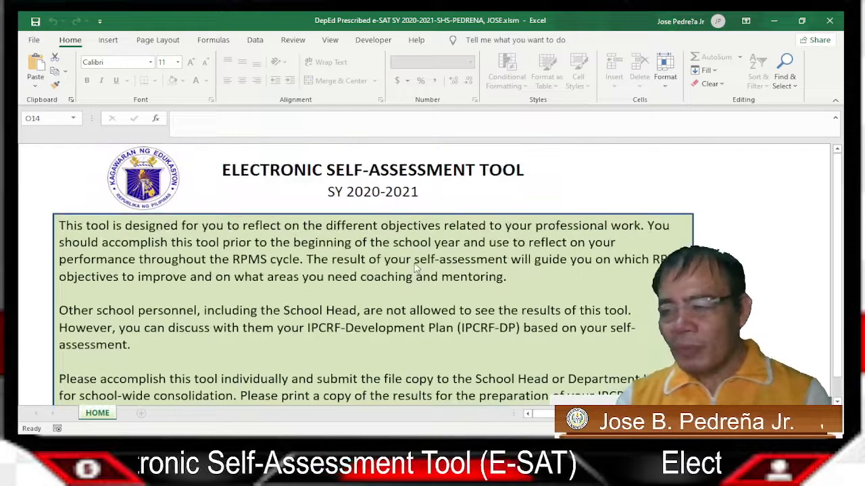
pyautogui.scroll(-4, 413, 272)
pyautogui.scroll(4, 411, 276)
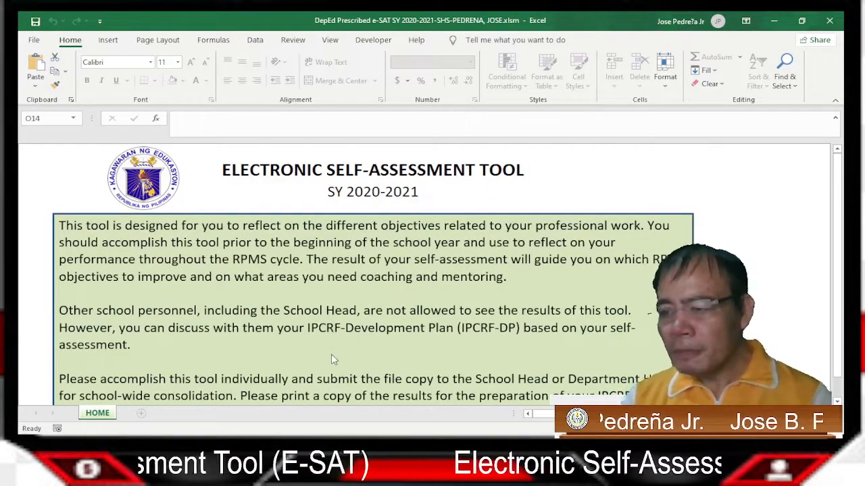
pyautogui.scroll(-3, 427, 335)
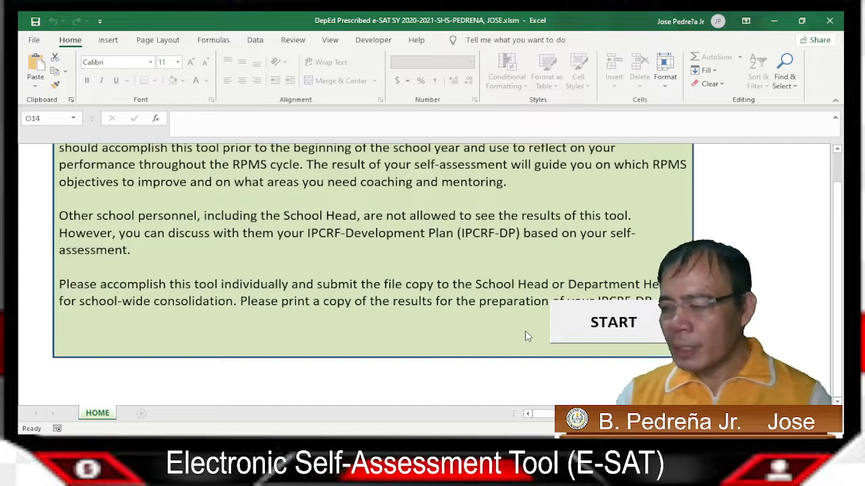
# Start the e-SAT, read through the Privacy Notice and agree to it
pyautogui.click(613, 324)
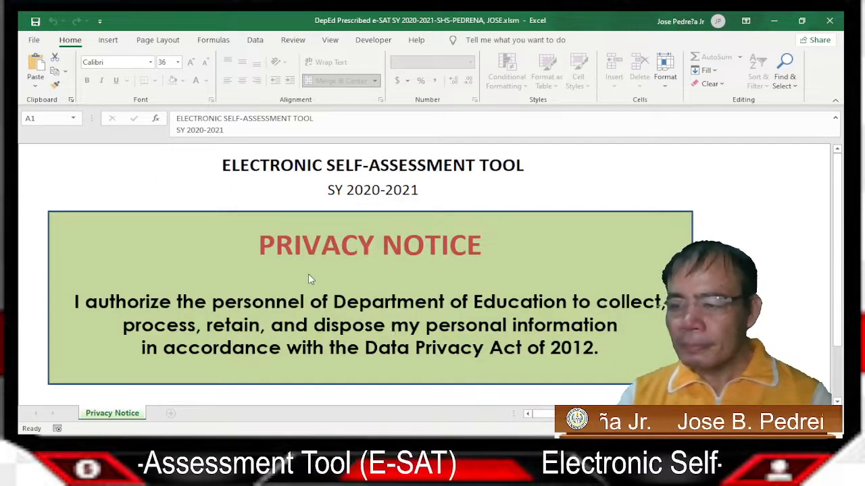
pyautogui.scroll(-1, 439, 289)
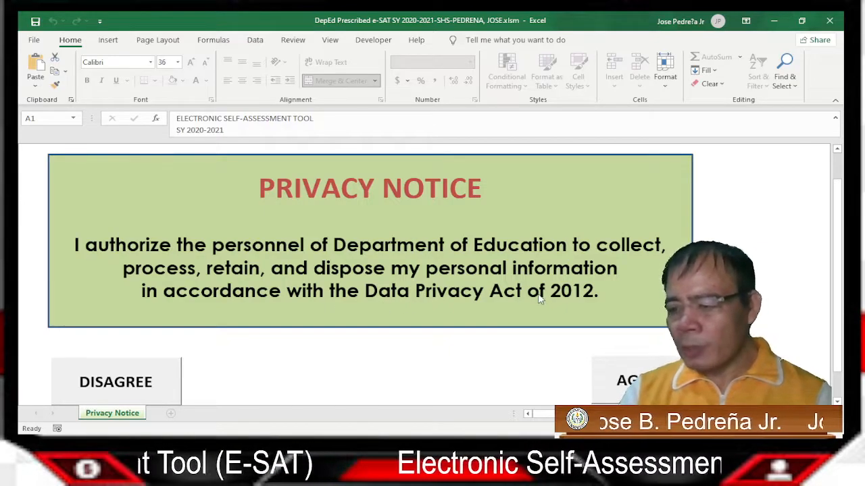
pyautogui.scroll(-1, 467, 338)
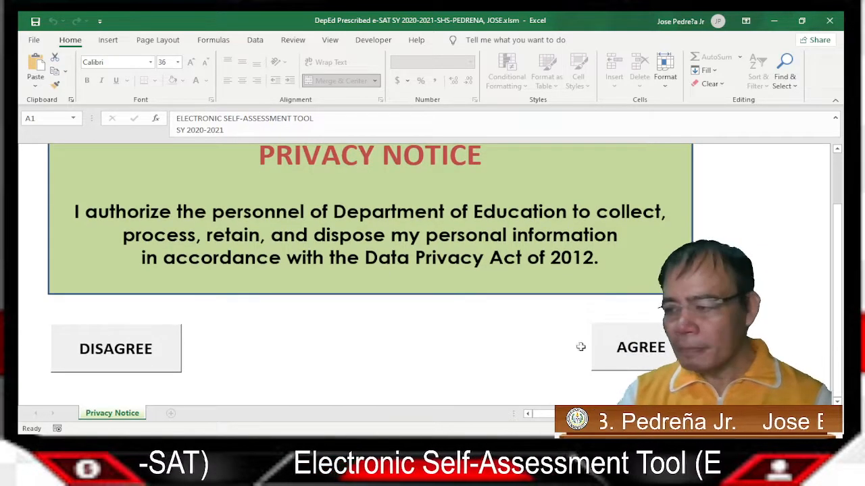
pyautogui.click(646, 358)
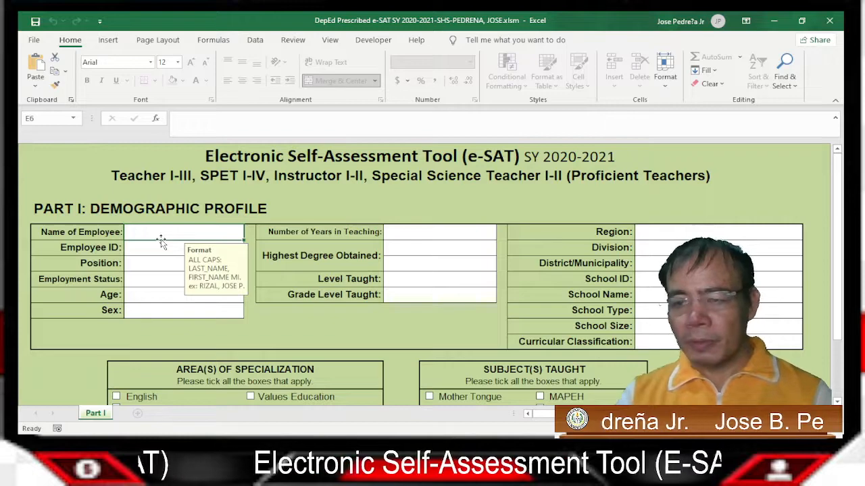
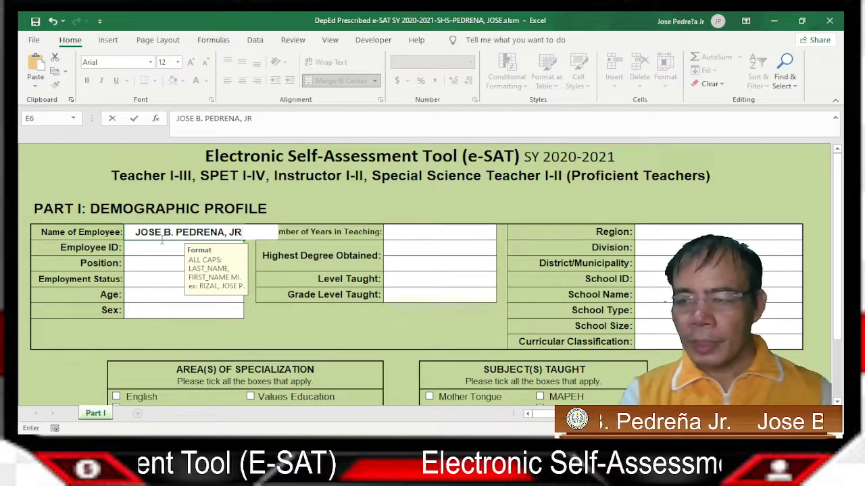
# Enter the employee's full name in capitals and their employee ID number
pyautogui.press('Return')
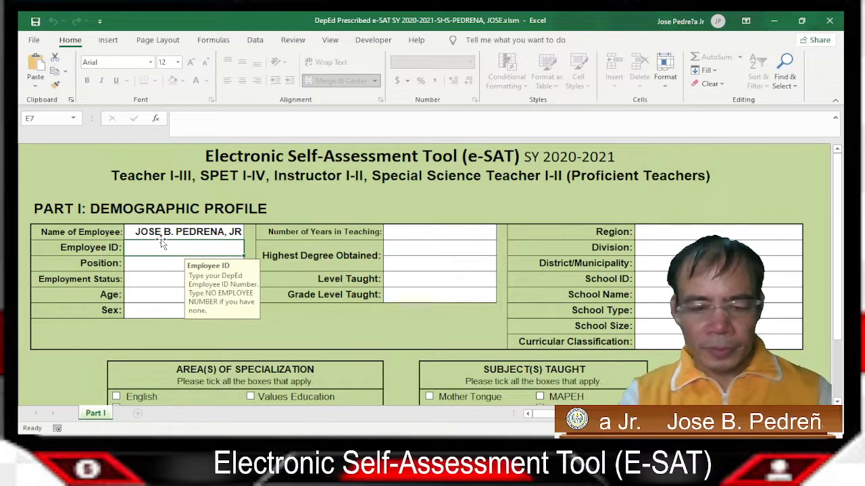
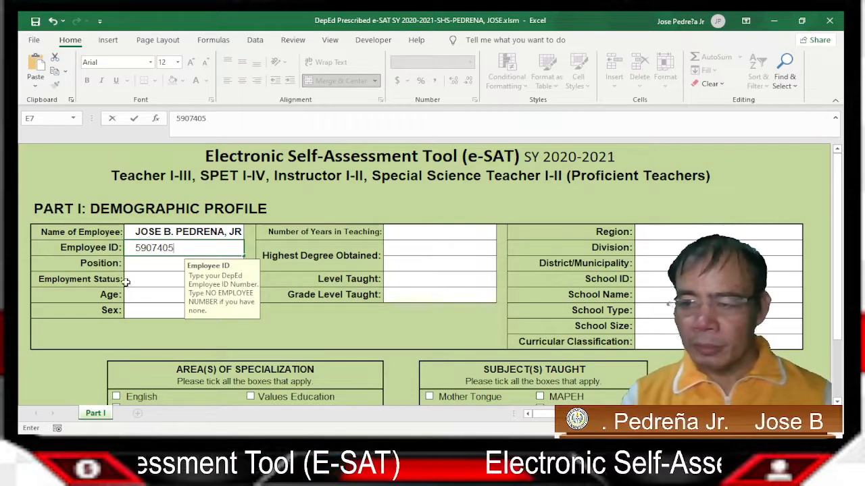
pyautogui.click(149, 269)
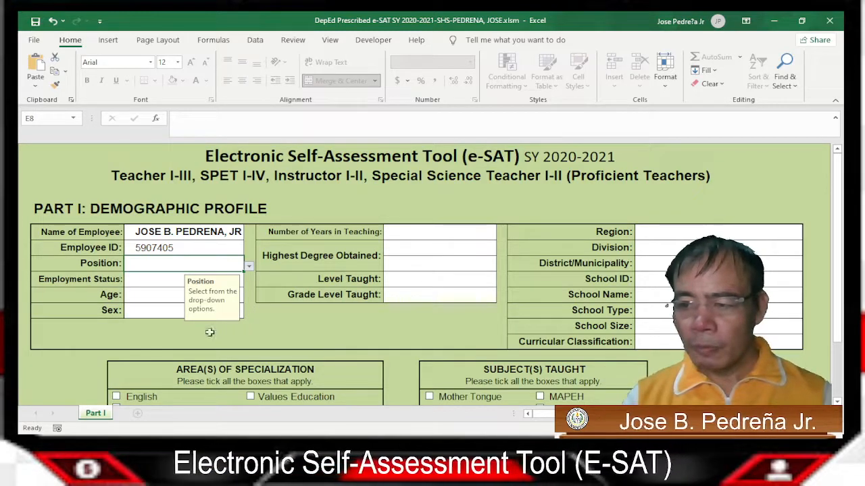
# Choose Master Teacher II, Regular Permanent, age 46-50 and Male from the profile dropdowns
pyautogui.click(194, 316)
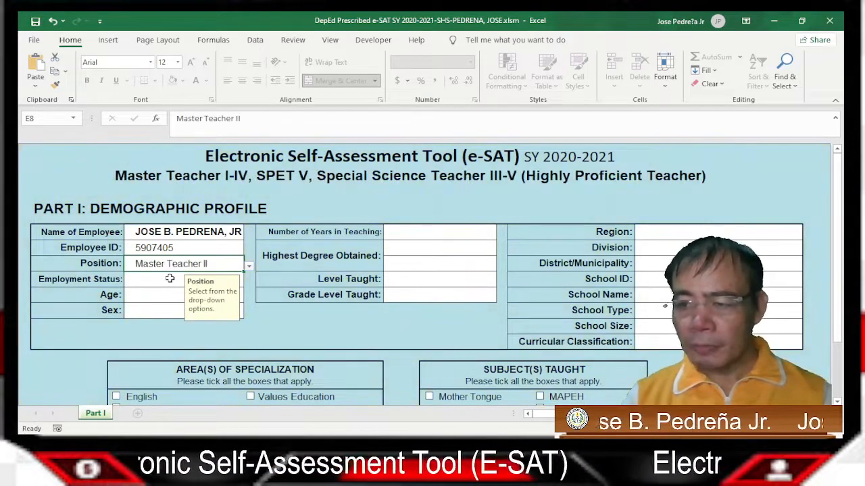
pyautogui.click(170, 278)
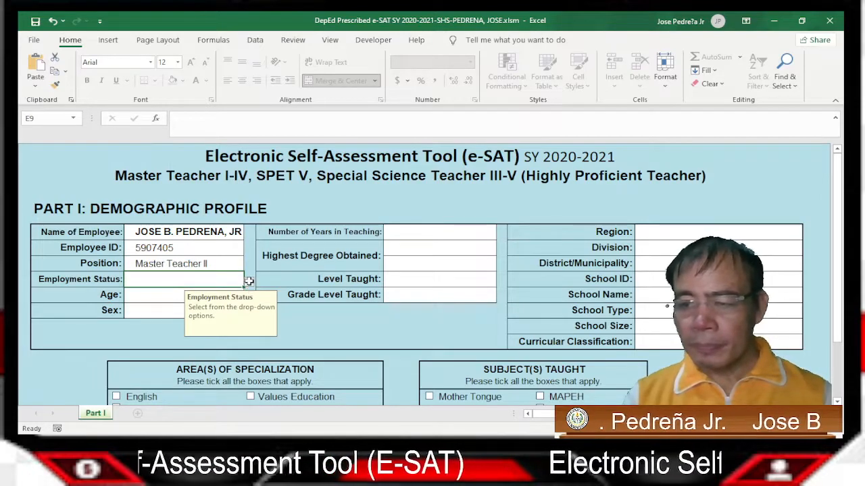
pyautogui.click(204, 295)
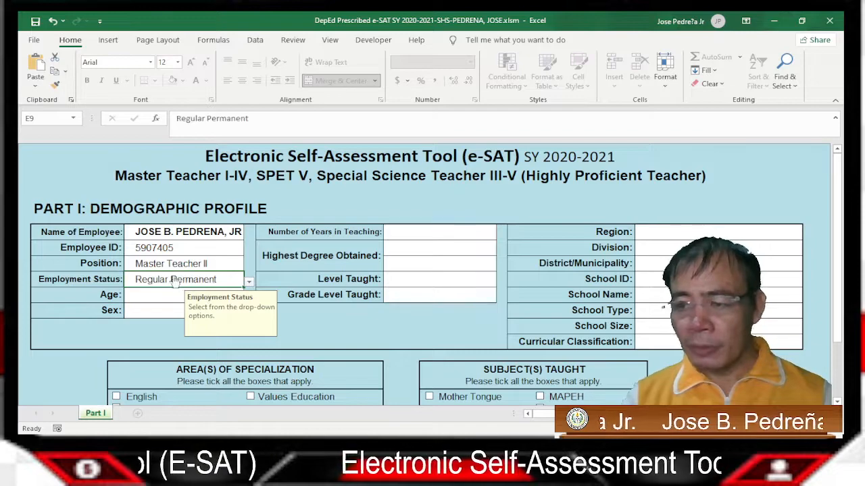
pyautogui.click(154, 294)
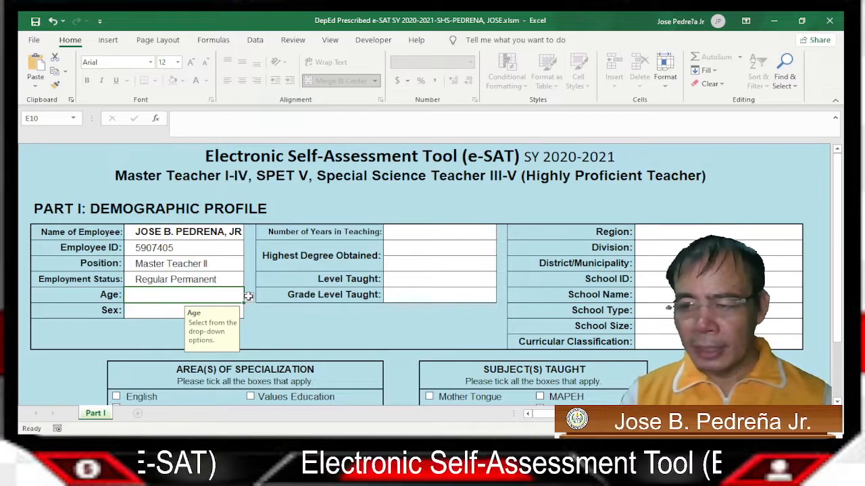
pyautogui.click(195, 351)
pyautogui.click(168, 314)
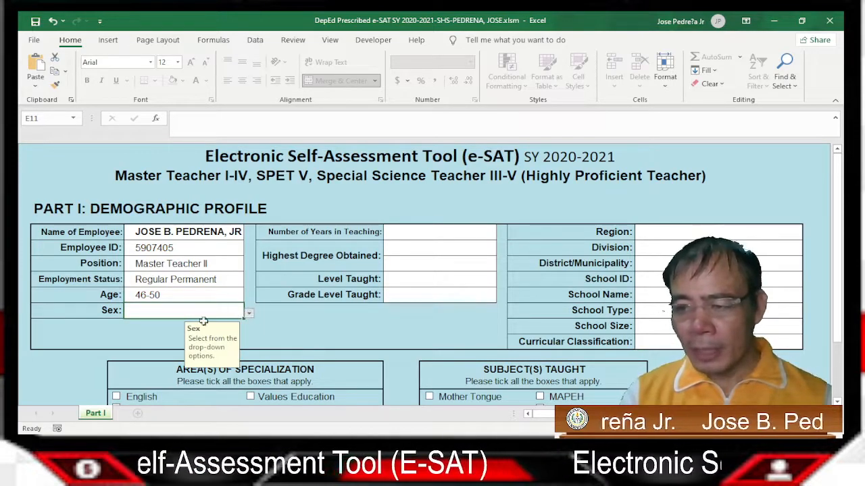
pyautogui.click(171, 325)
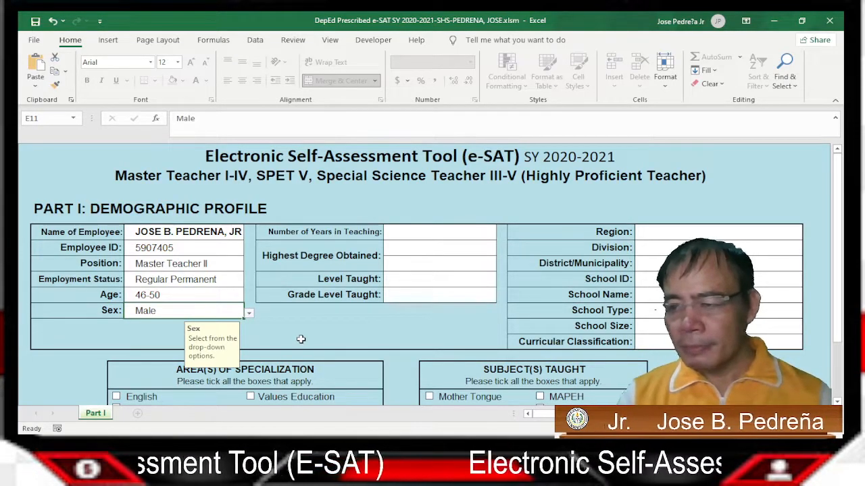
pyautogui.click(436, 235)
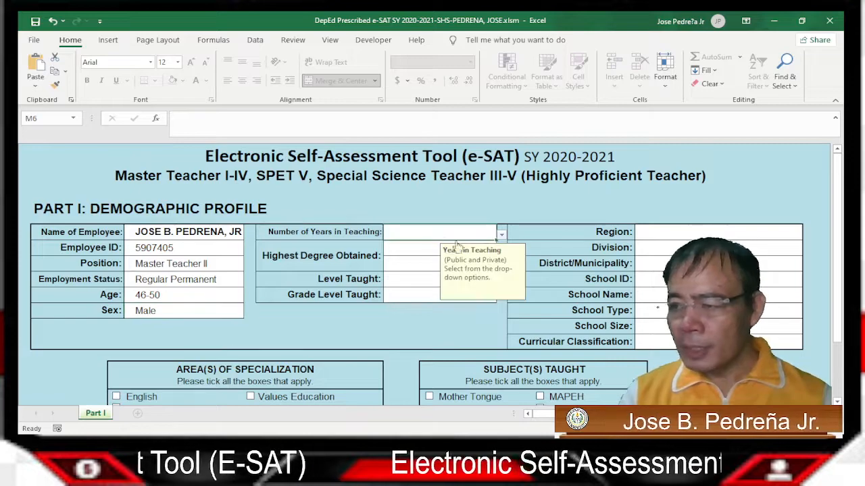
# Set Years in Teaching to More than 10 years and Highest Degree to Master's Degree
pyautogui.click(501, 235)
pyautogui.click(425, 264)
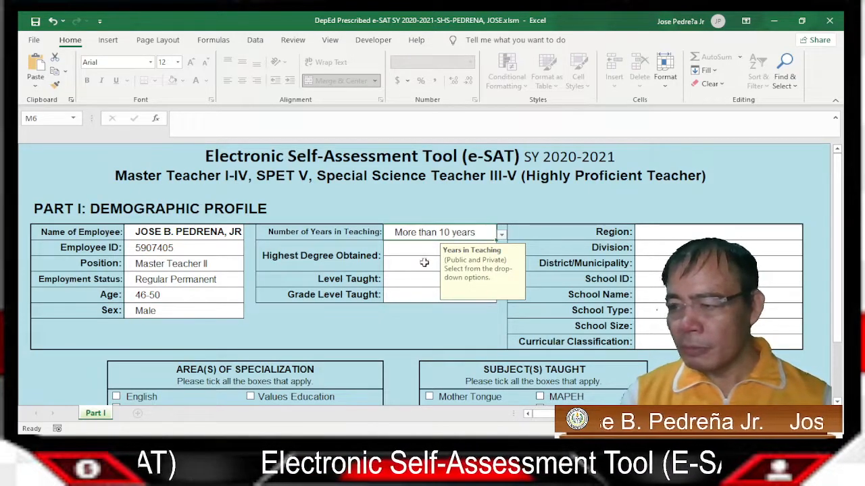
pyautogui.click(419, 256)
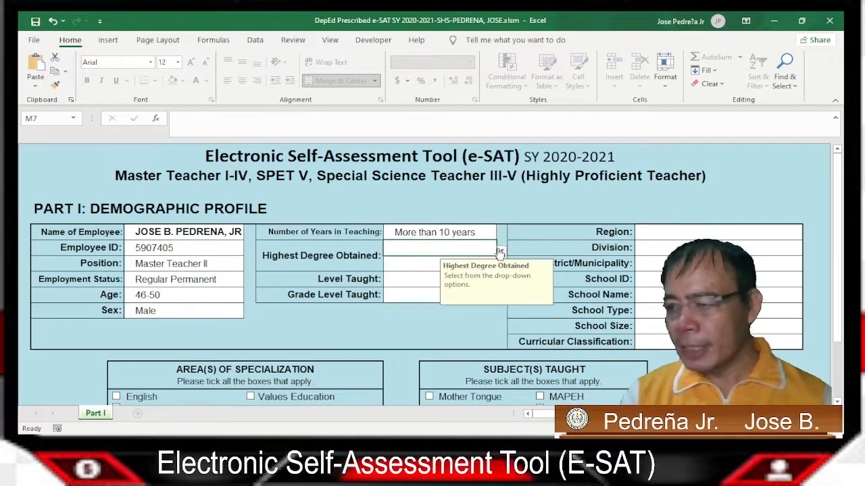
pyautogui.click(439, 271)
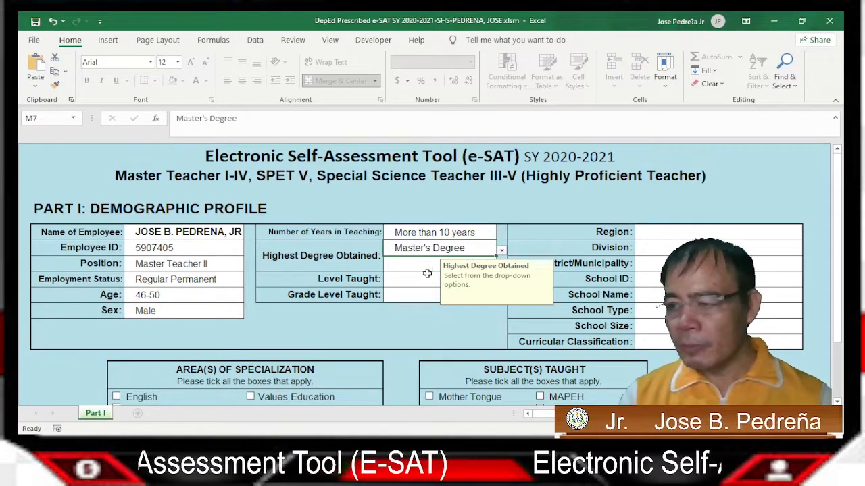
# Set curricular classification Grade 7-10; Grade 11-12, level Senior High School, grade Grade 11
pyautogui.click(423, 277)
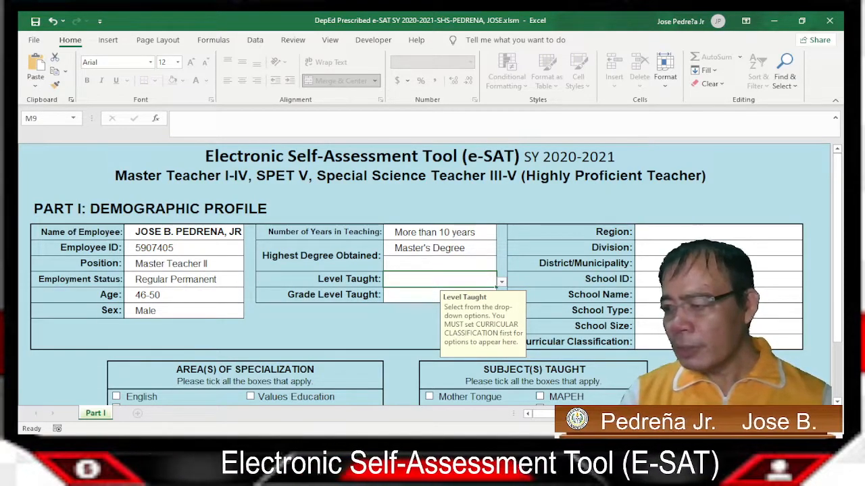
pyautogui.click(667, 344)
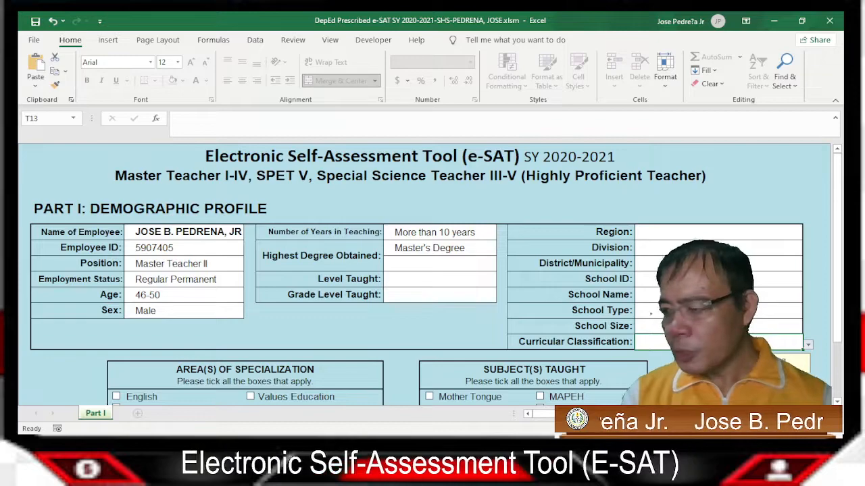
pyautogui.click(703, 382)
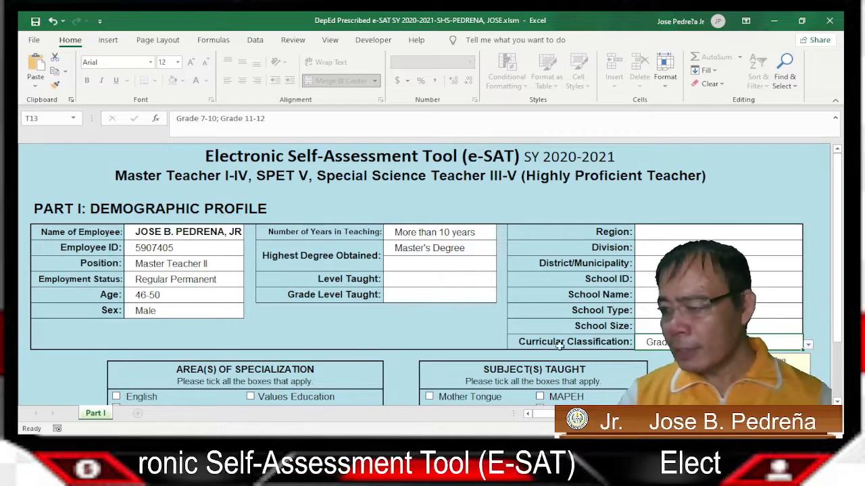
pyautogui.click(469, 279)
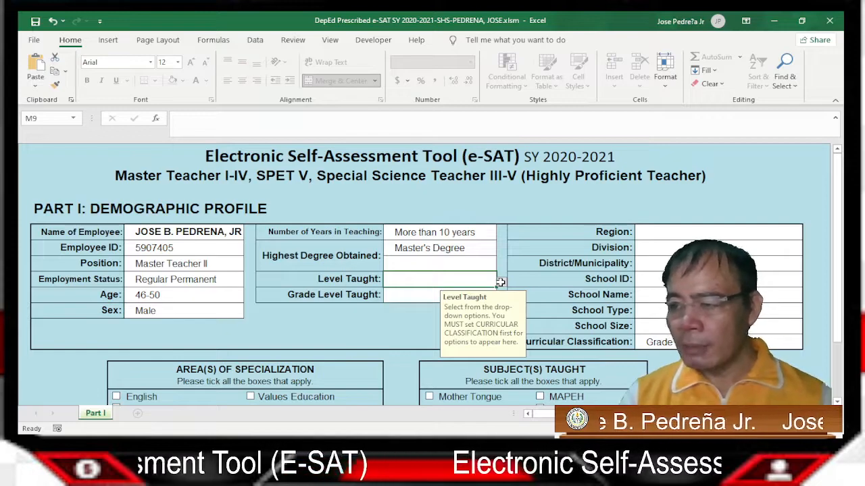
pyautogui.click(453, 301)
pyautogui.click(425, 300)
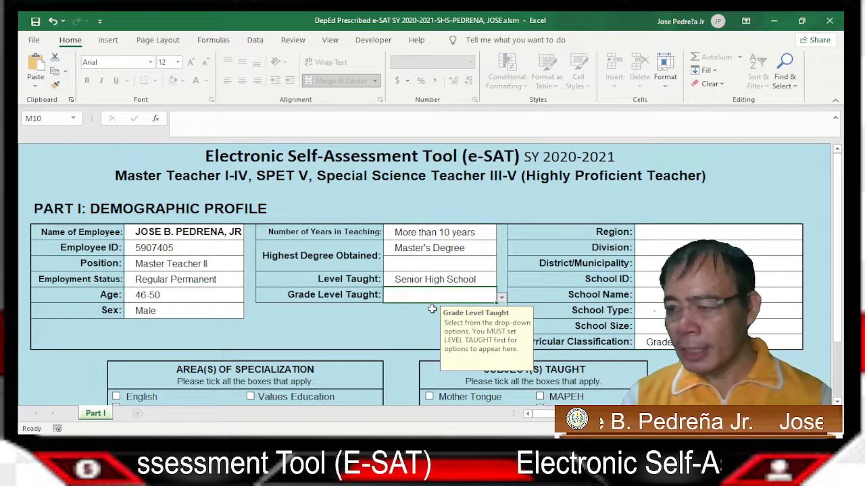
pyautogui.click(501, 297)
pyautogui.click(413, 309)
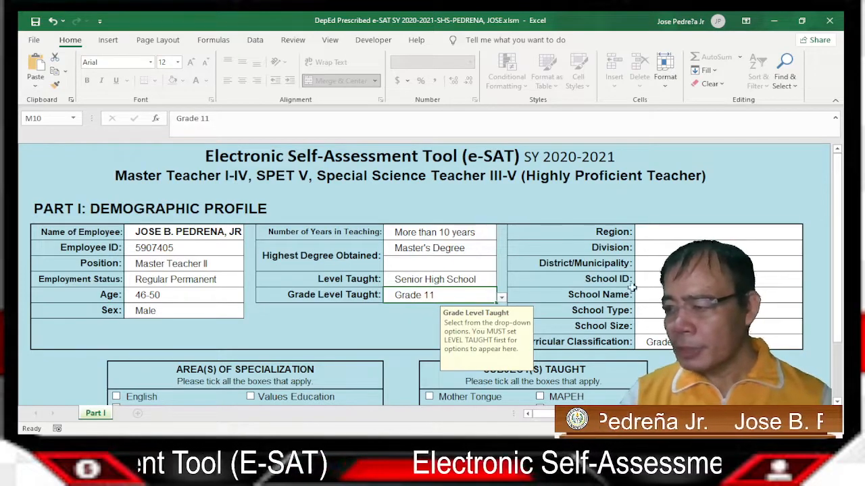
pyautogui.click(706, 236)
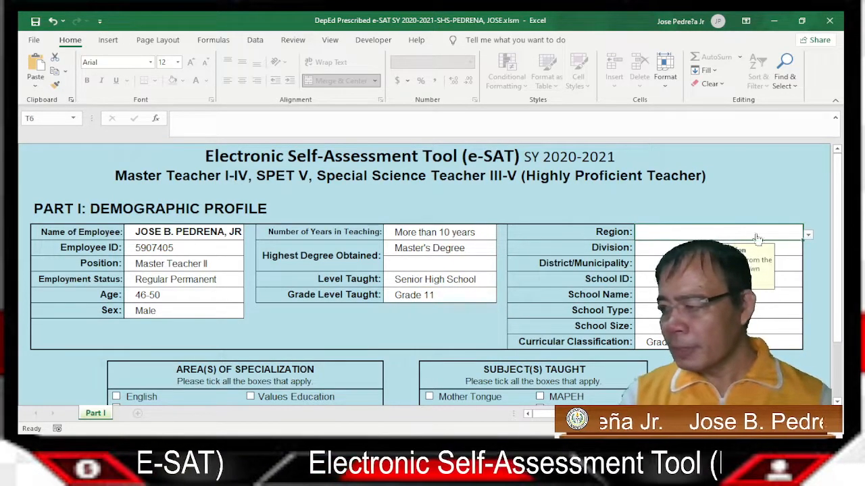
# Set Region to National Capital Region (NCR) and Division to Valenzuela City
pyautogui.click(807, 235)
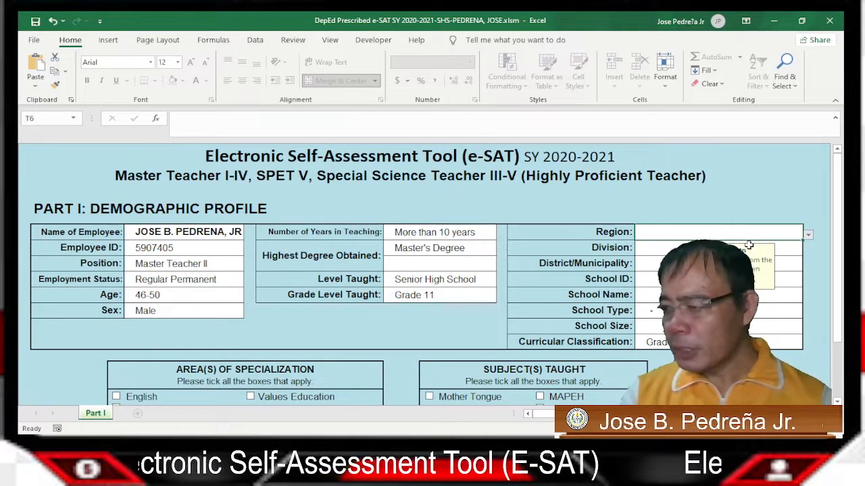
pyautogui.click(751, 251)
pyautogui.click(785, 251)
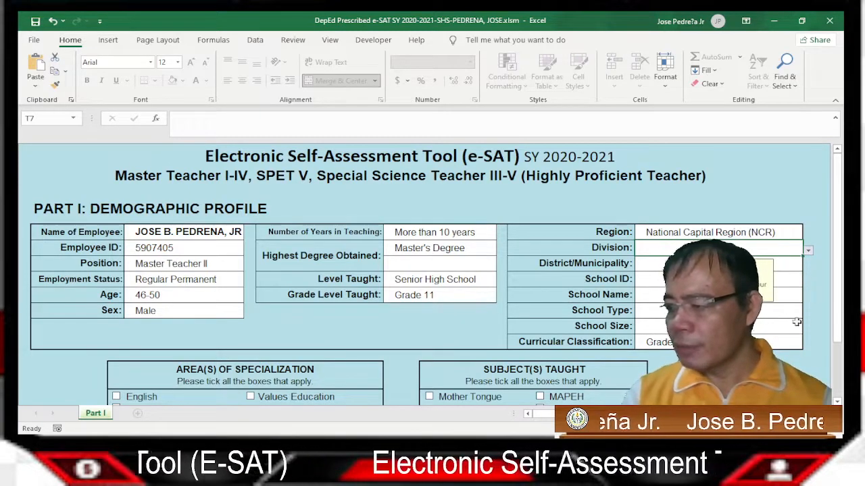
pyautogui.click(719, 329)
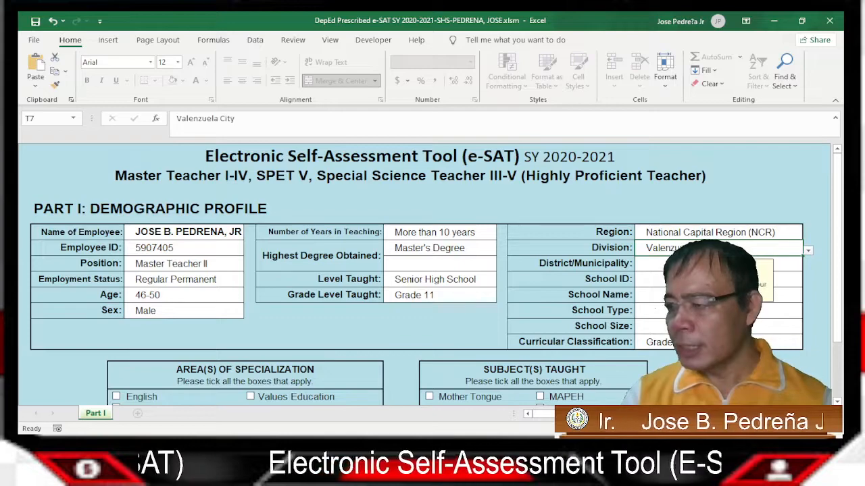
# Enter district Valenzuela, school ID 305441 and school name Valenzuela National High School
pyautogui.click(718, 264)
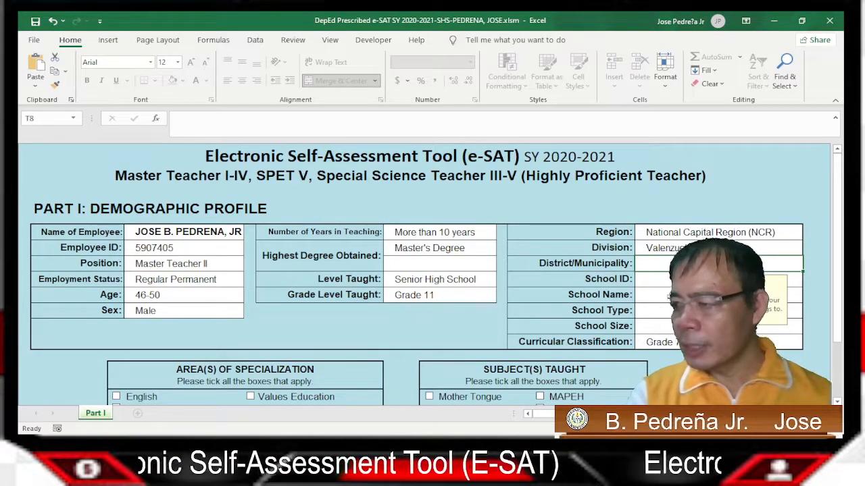
pyautogui.write('dIS')
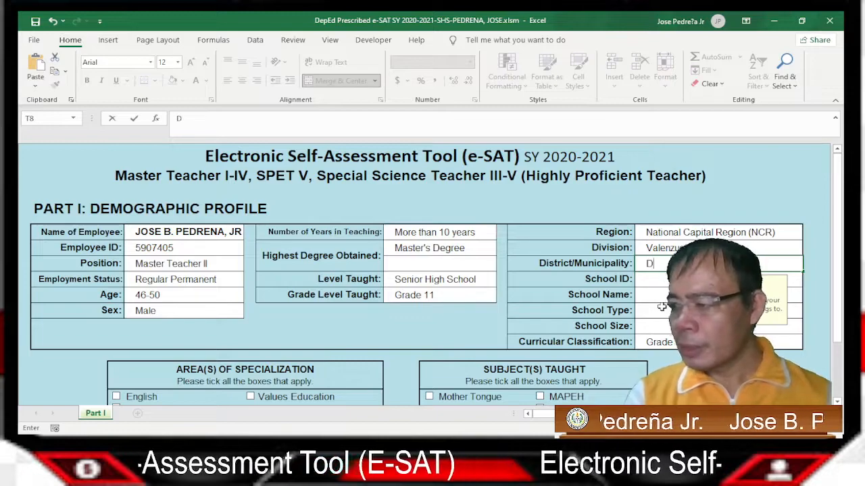
pyautogui.write('istrict II/')
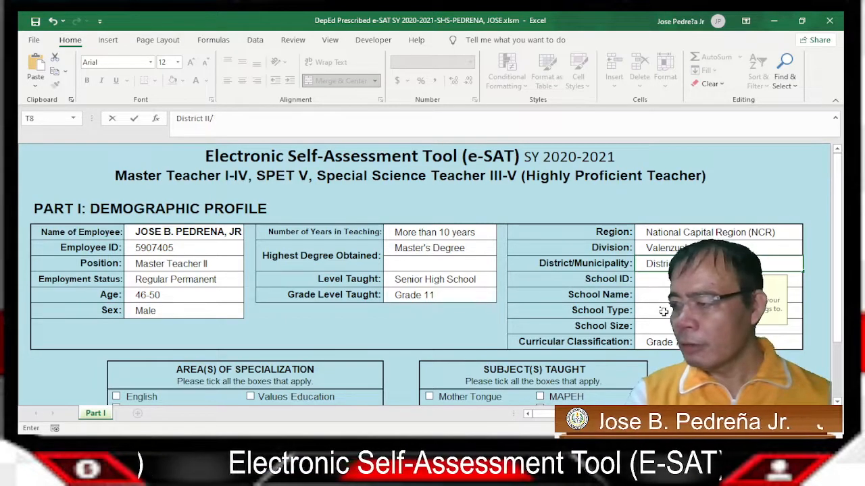
pyautogui.write('Valen')
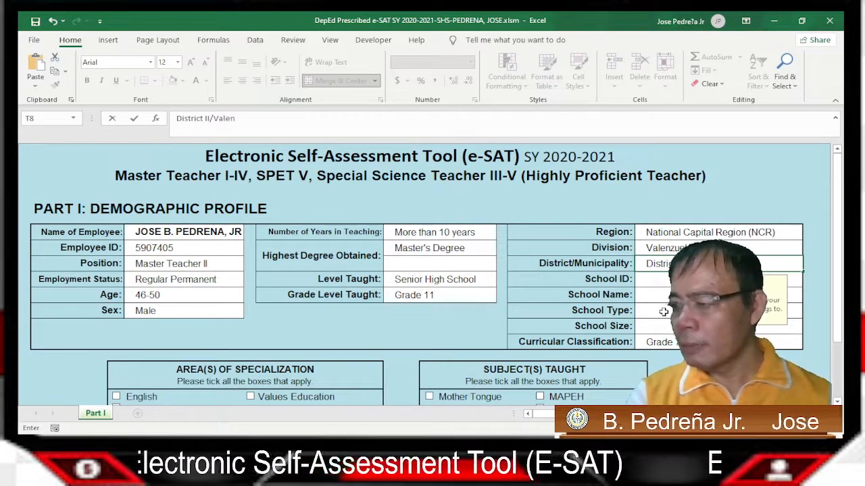
pyautogui.write('zuela City')
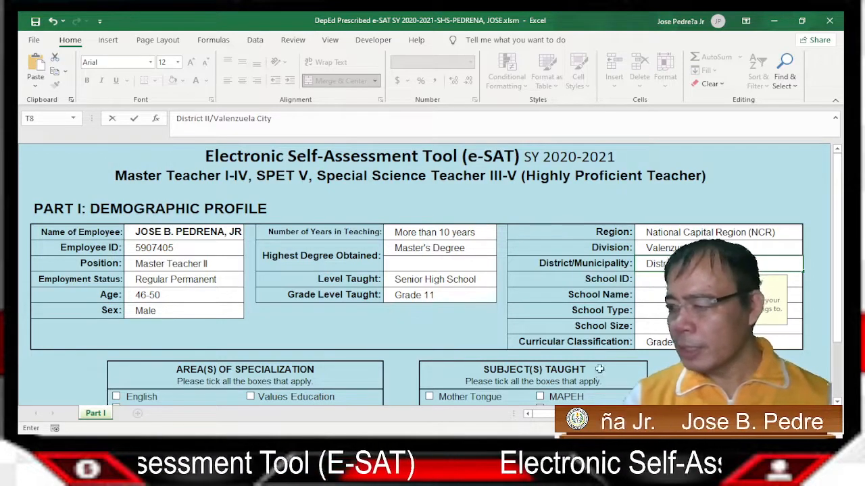
pyautogui.click(664, 279)
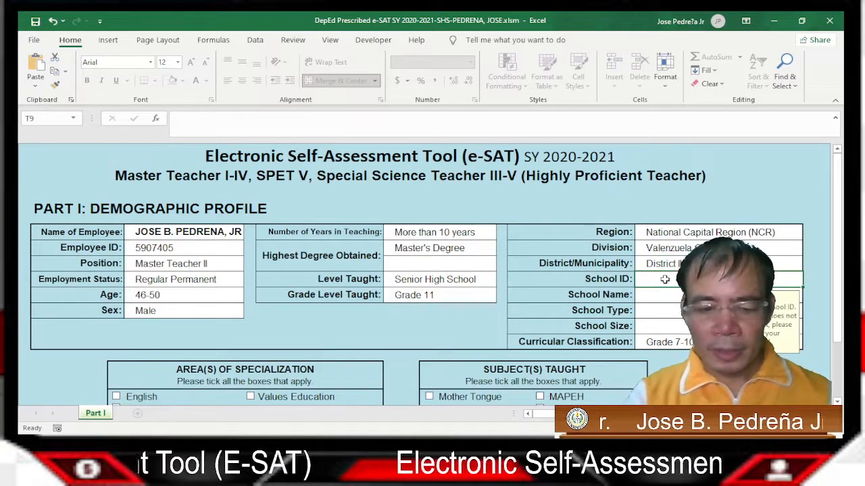
pyautogui.write('30544')
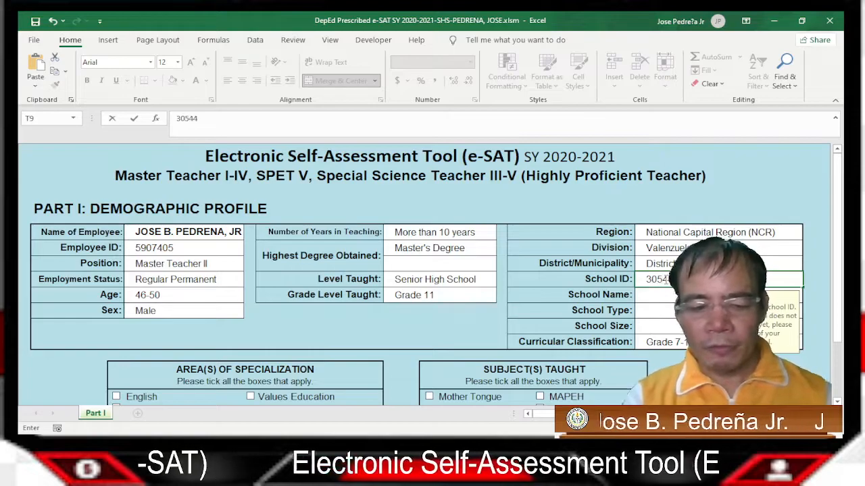
pyautogui.write('1')
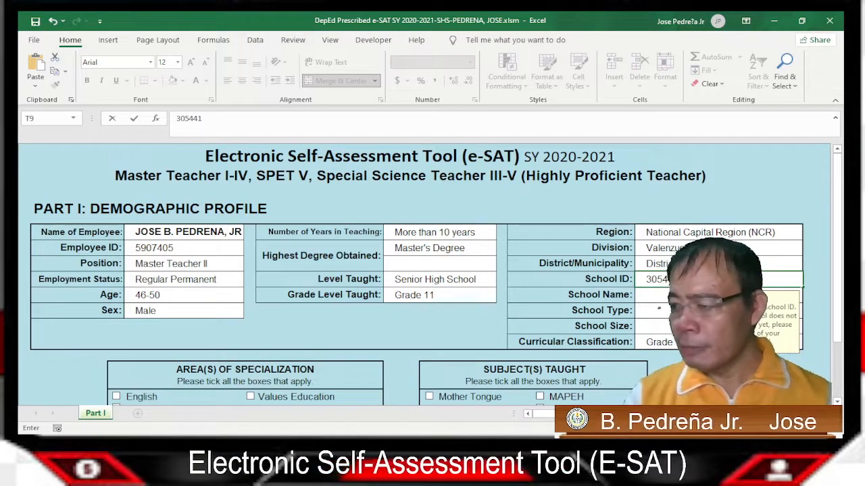
pyautogui.press('Return')
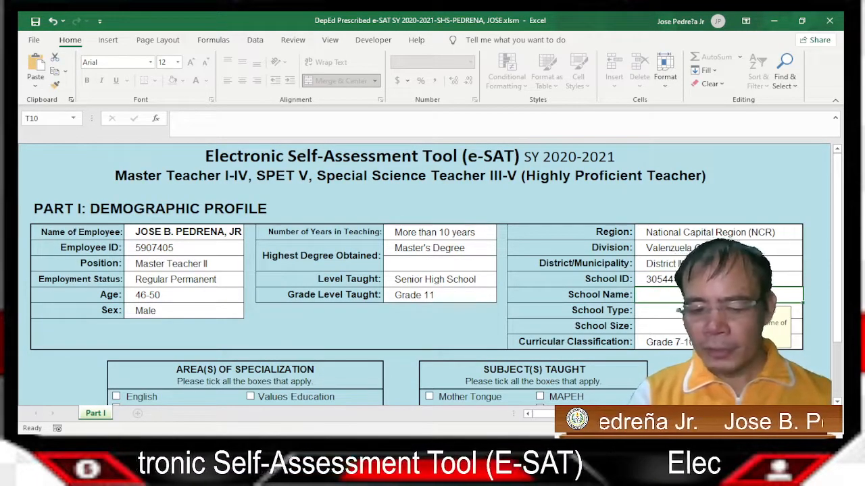
pyautogui.write('Valenzuela ')
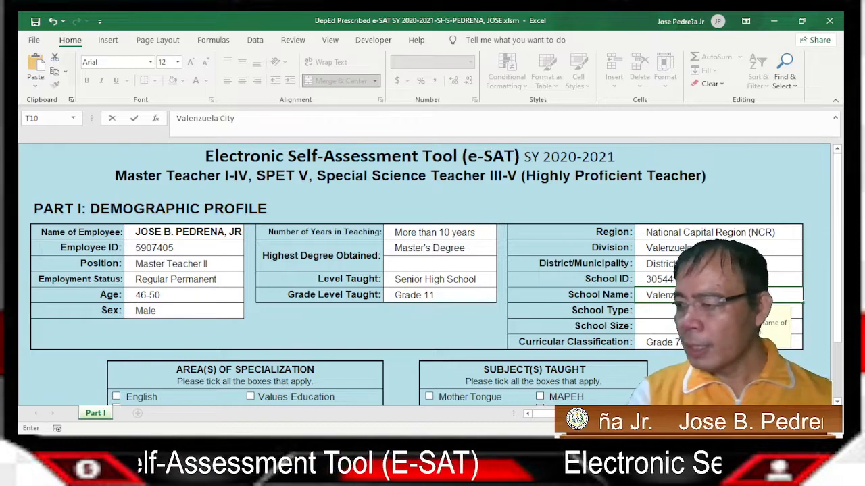
pyautogui.write('National')
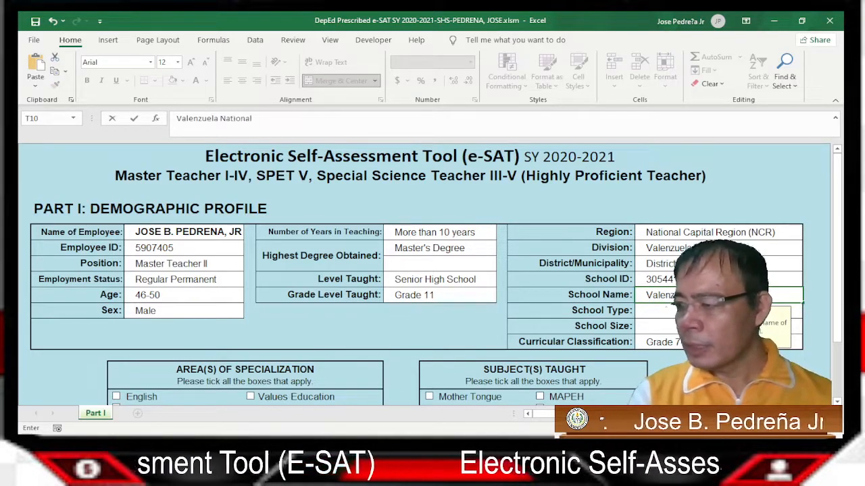
pyautogui.write(' High')
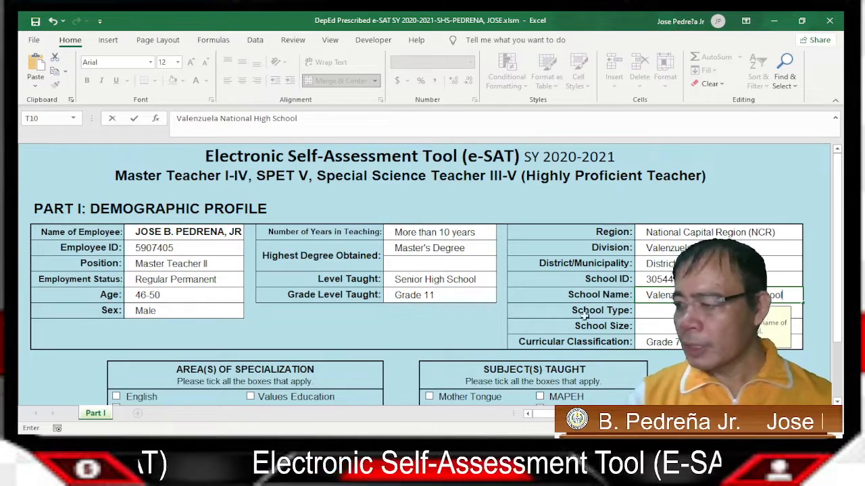
pyautogui.write(' School')
pyautogui.press('Return')
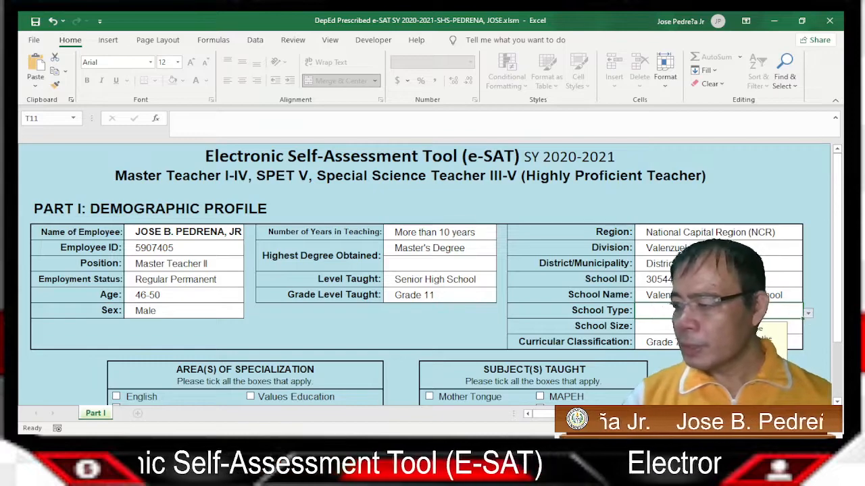
# Set School Type to Urban and School Size to Very Large
pyautogui.click(807, 314)
pyautogui.click(666, 326)
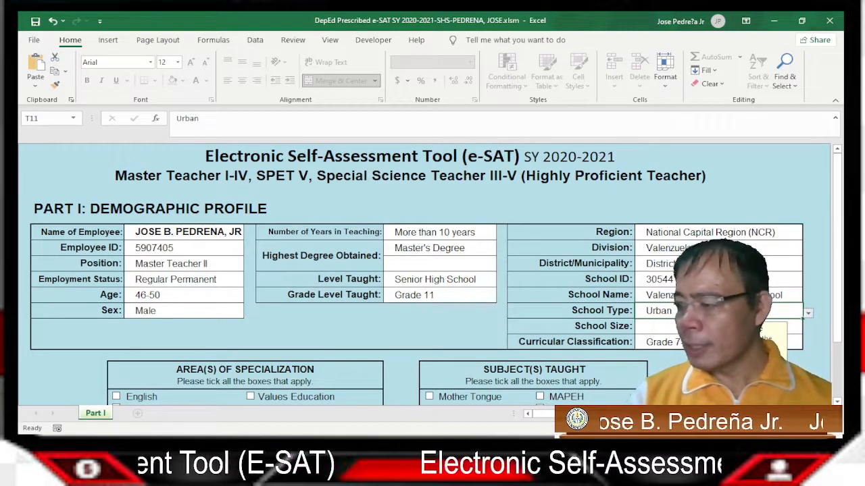
pyautogui.press('Down')
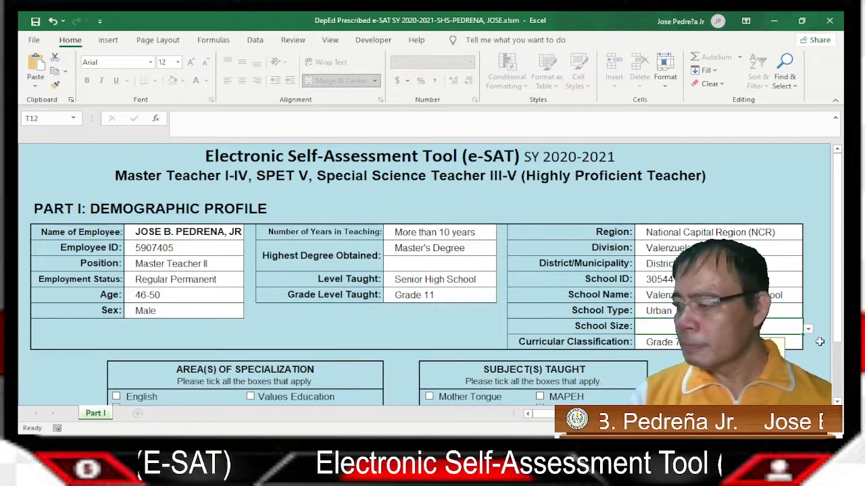
pyautogui.click(667, 362)
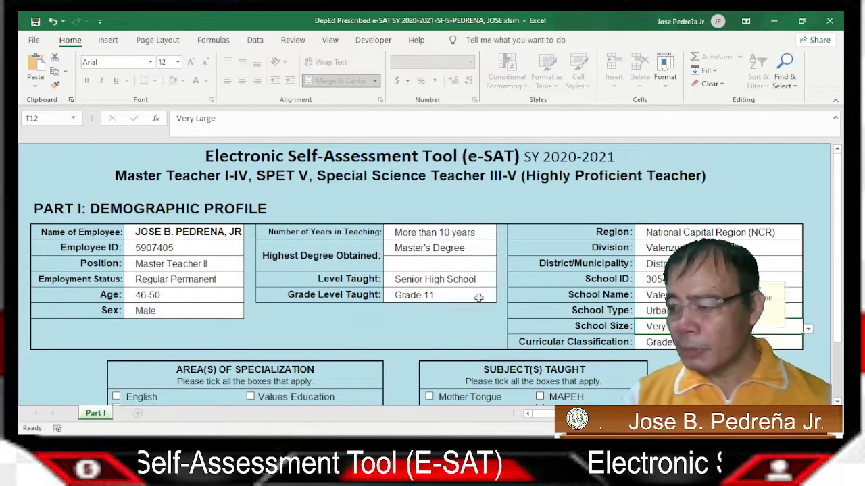
# Tick TLE/HE/TVL as the area of specialization
pyautogui.scroll(-3, 473, 298)
pyautogui.scroll(-1, 430, 304)
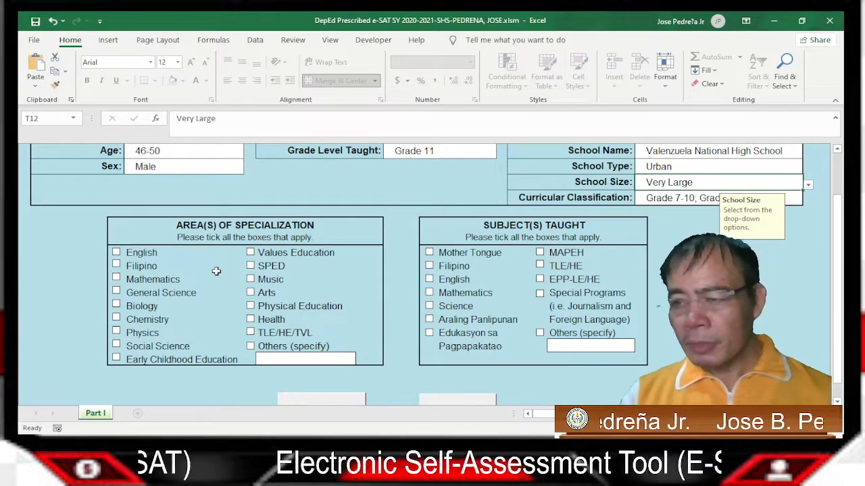
pyautogui.click(250, 333)
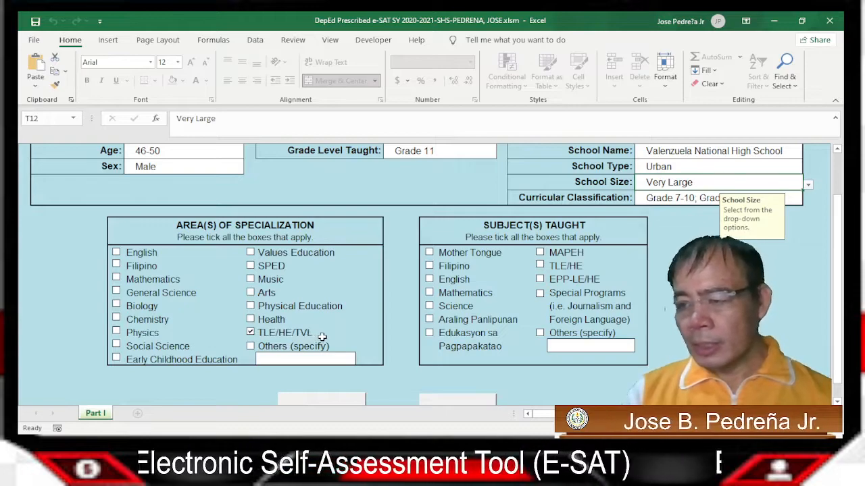
# Tick Others under Subject(s) Taught and specify Computer System Servicing
pyautogui.click(539, 334)
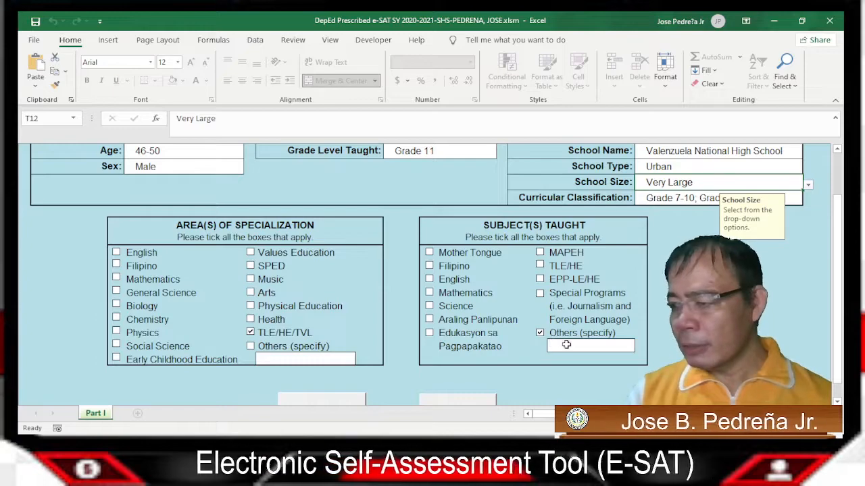
pyautogui.click(563, 348)
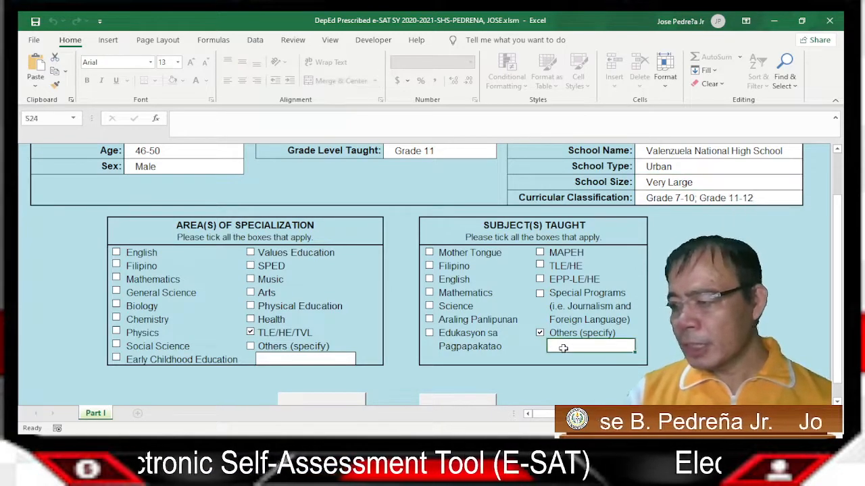
pyautogui.write('Co')
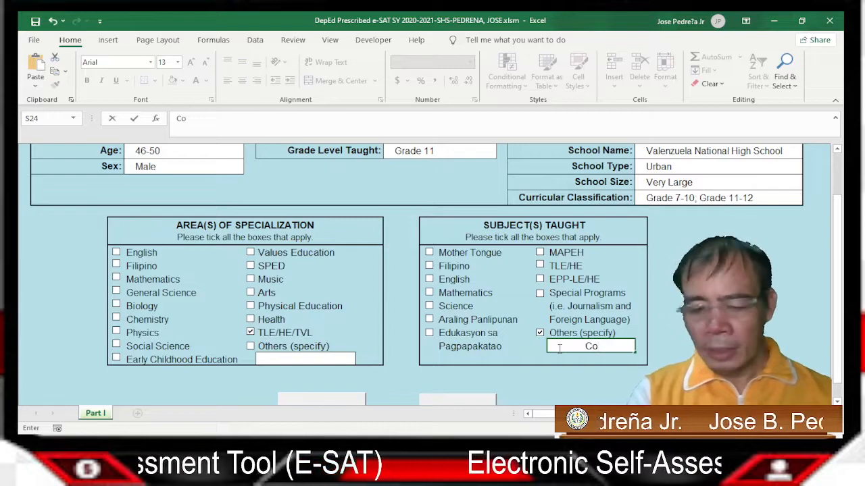
pyautogui.write('mputer ')
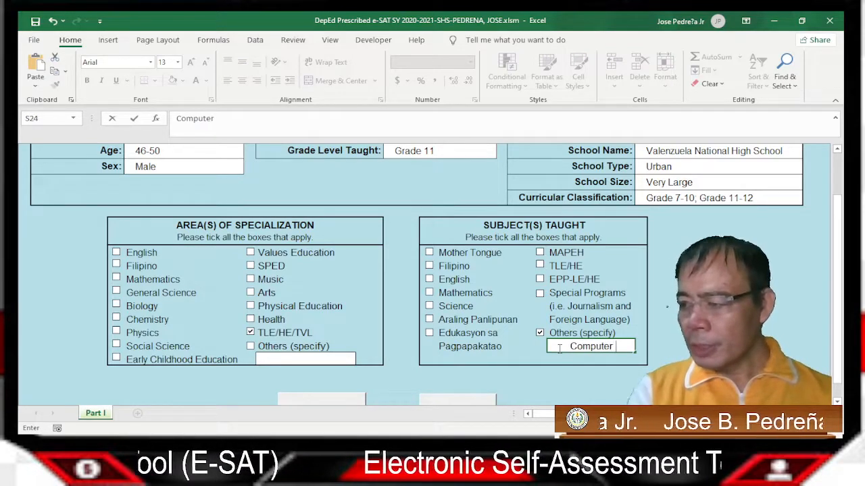
pyautogui.write('System Ser')
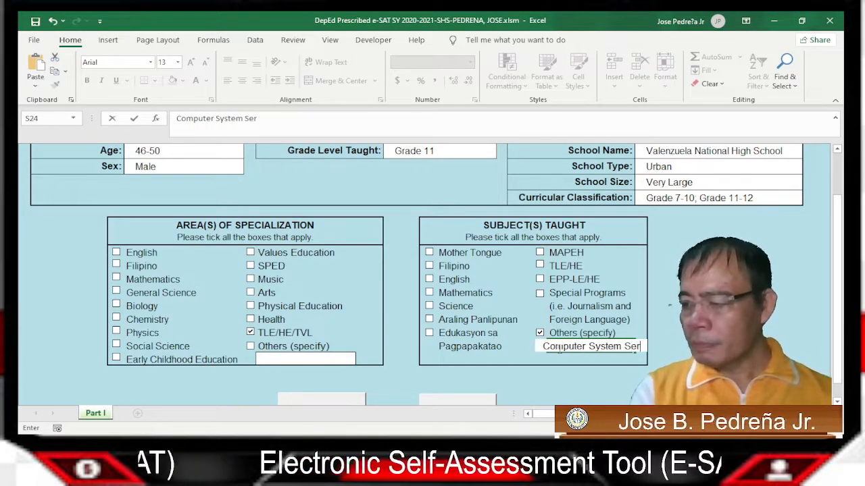
pyautogui.write('vicing')
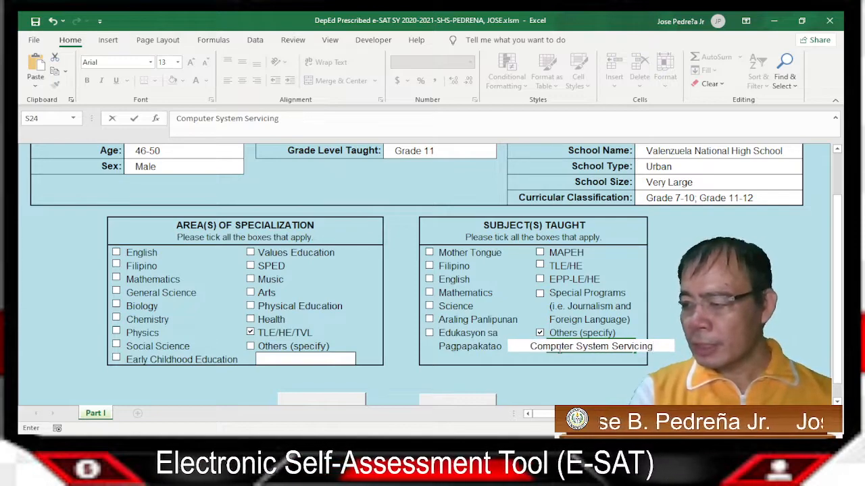
pyautogui.hotkey('ctrl', 'Return')
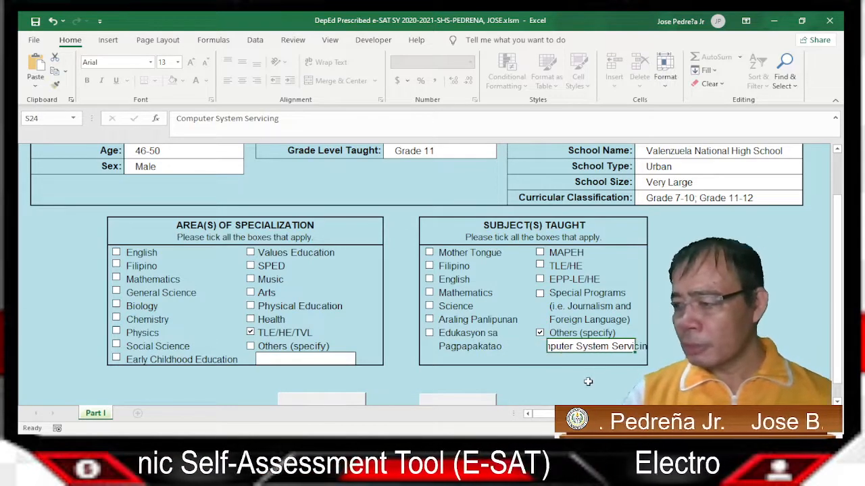
pyautogui.scroll(-3, 495, 349)
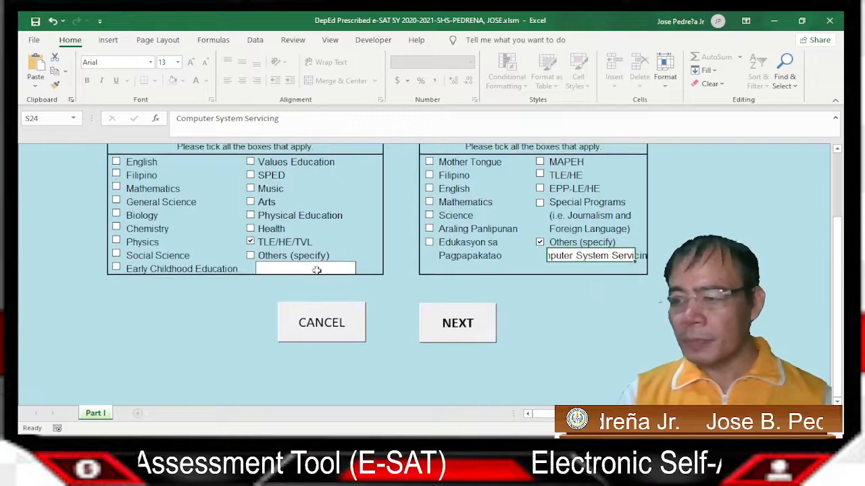
pyautogui.scroll(5, 409, 248)
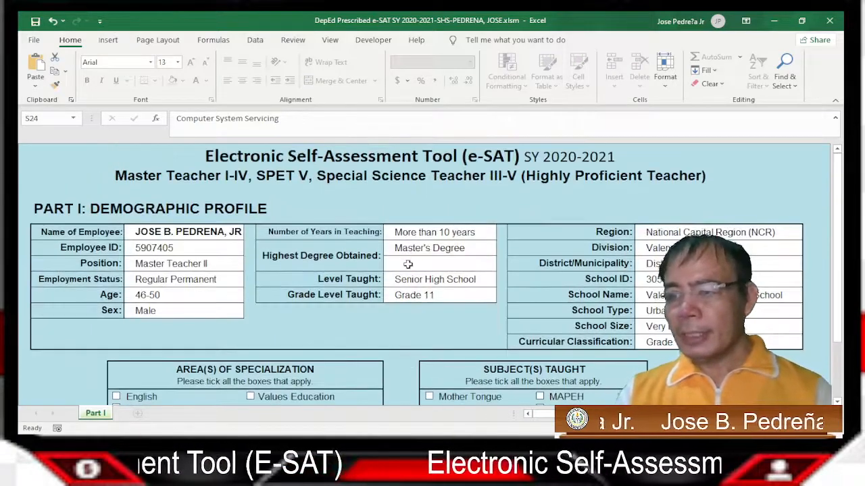
pyautogui.scroll(-1, 395, 280)
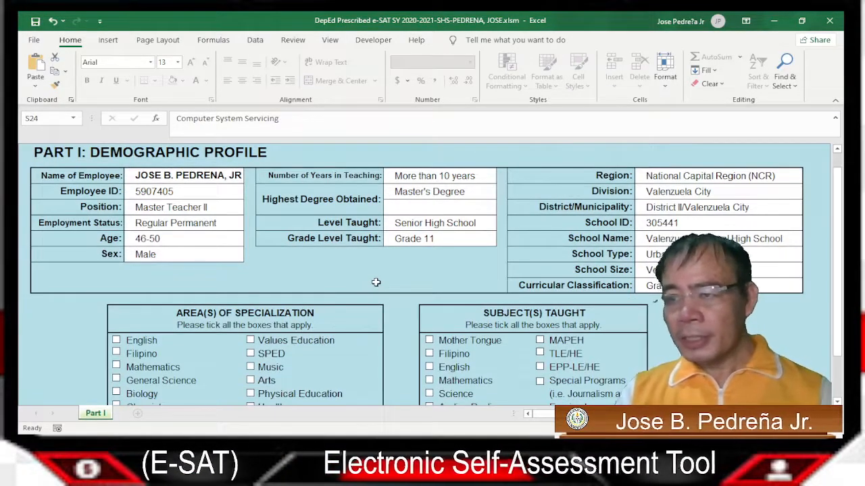
pyautogui.scroll(-5, 489, 365)
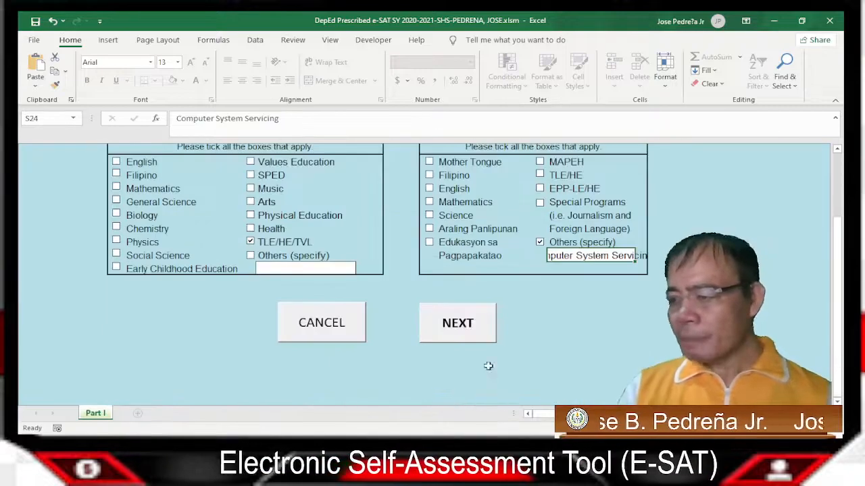
# Continue with NEXT to the Part II objectives sheet and look over its rating columns
pyautogui.click(454, 323)
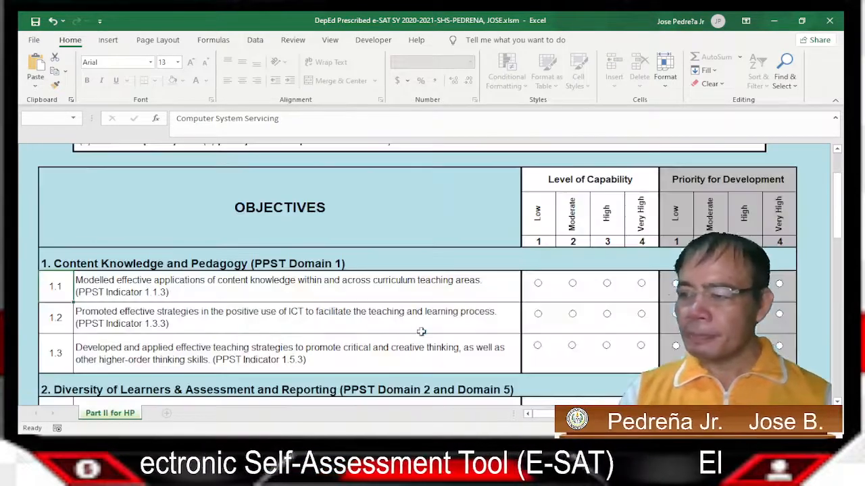
pyautogui.scroll(1, 376, 243)
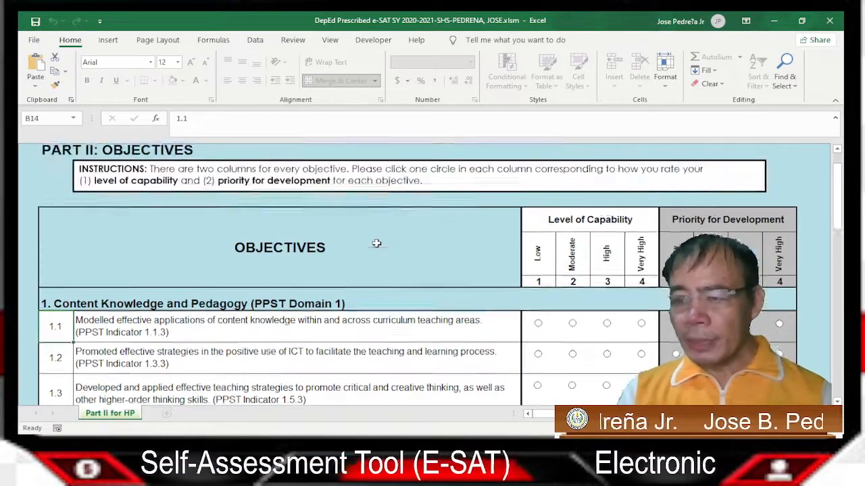
pyautogui.scroll(1, 376, 243)
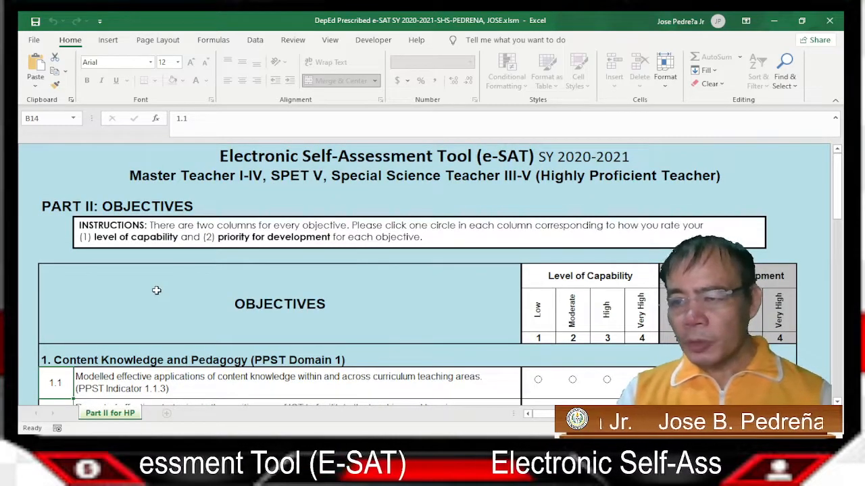
pyautogui.scroll(-2, 440, 311)
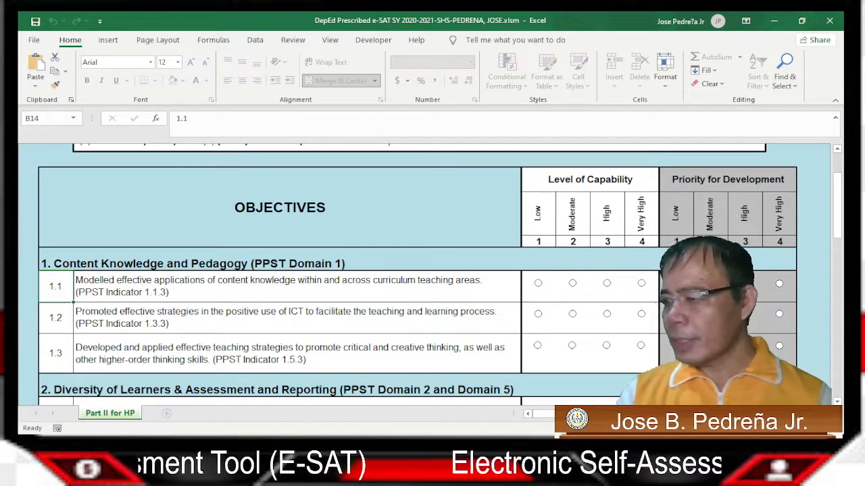
pyautogui.click(803, 22)
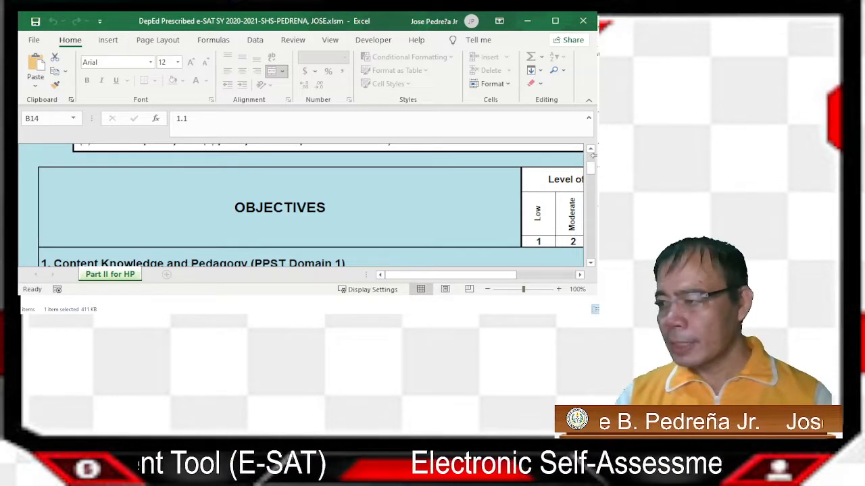
pyautogui.moveTo(593, 156); pyautogui.dragTo(807, 164)
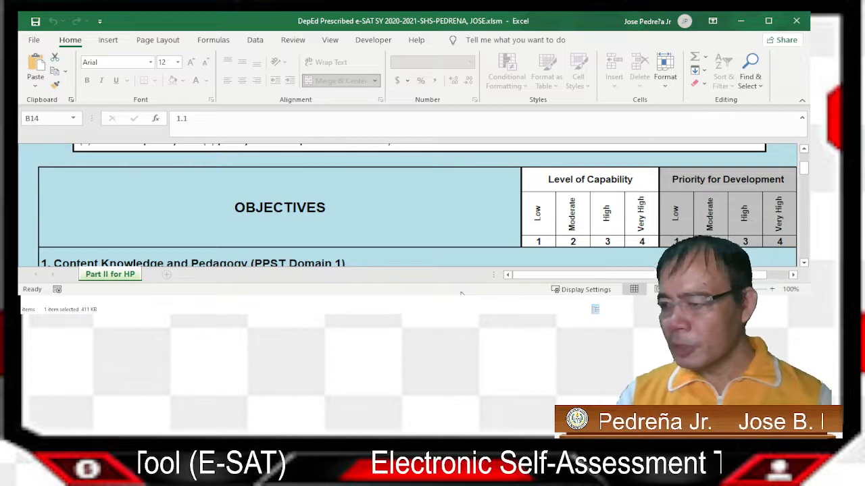
pyautogui.click(768, 21)
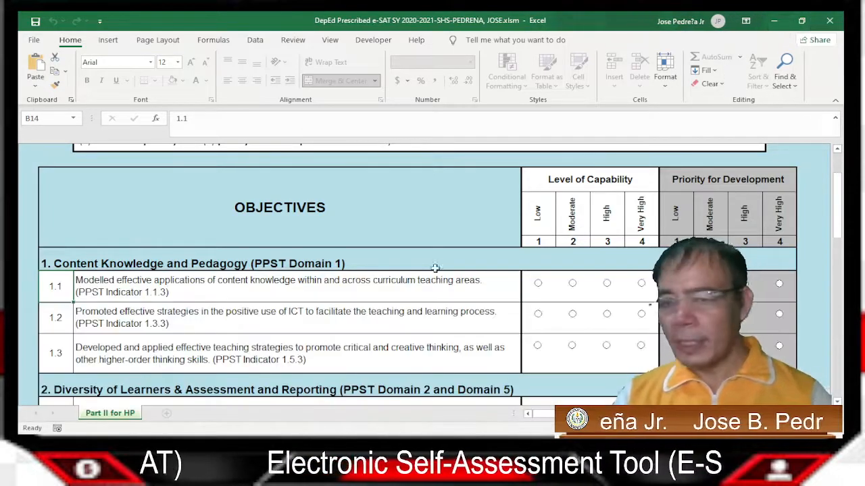
# Scroll up and down the Part II: Objectives sheet to review the objectives table and rating columns
pyautogui.scroll(-3, 410, 288)
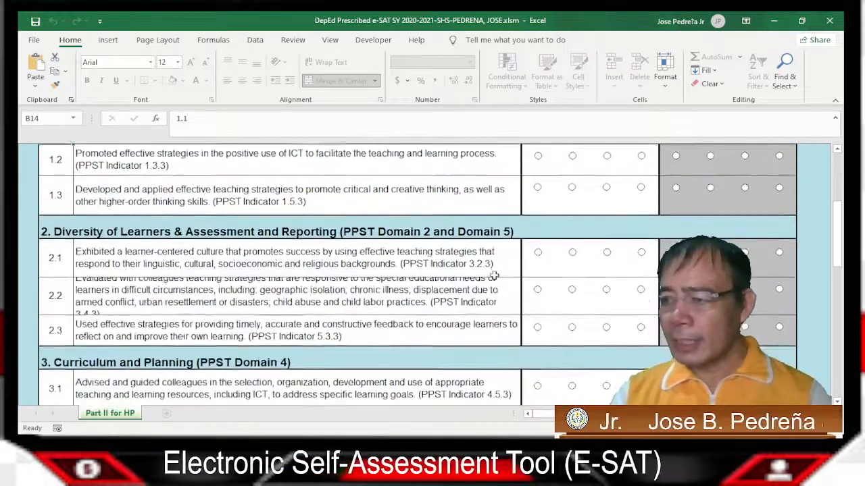
pyautogui.scroll(5, 497, 275)
pyautogui.scroll(-1, 489, 277)
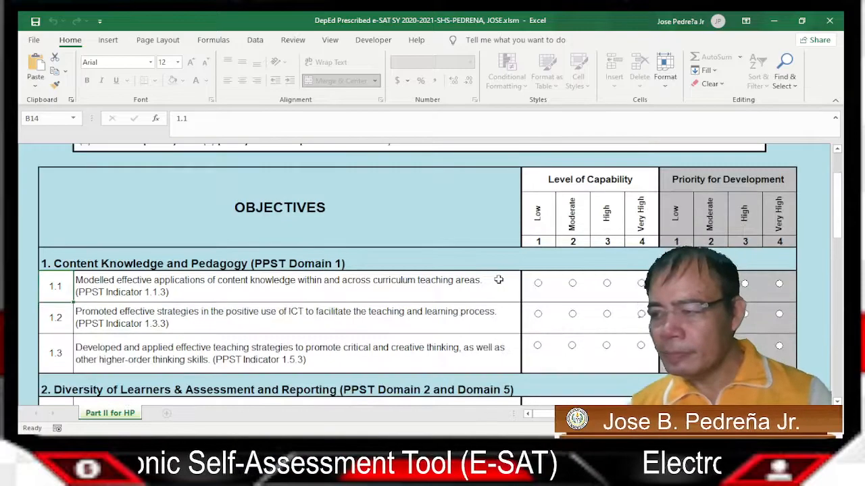
pyautogui.scroll(-5, 486, 280)
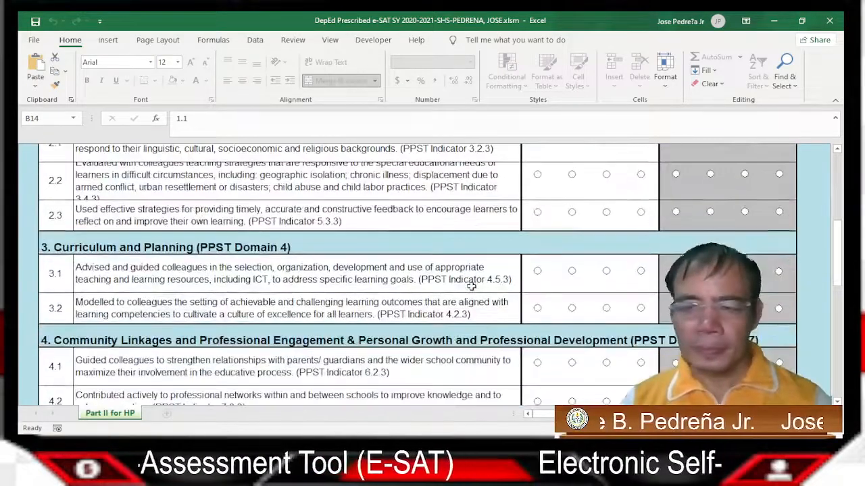
pyautogui.scroll(-4, 471, 287)
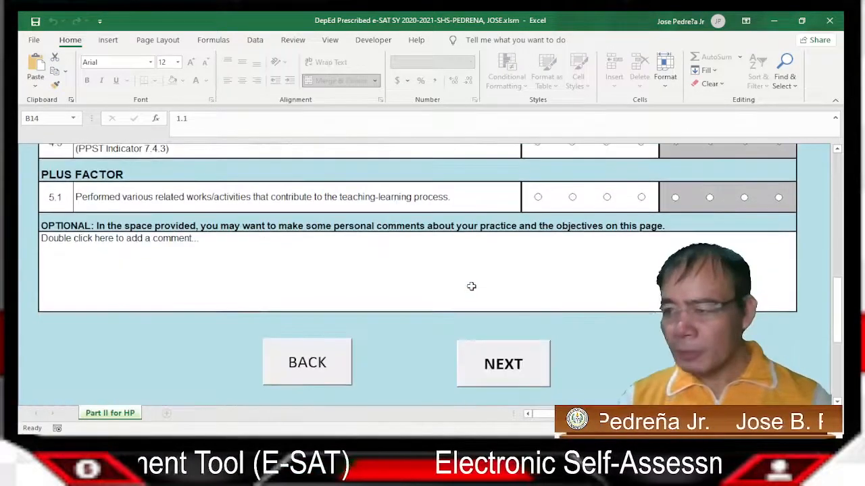
pyautogui.scroll(4, 471, 286)
pyautogui.scroll(6, 471, 287)
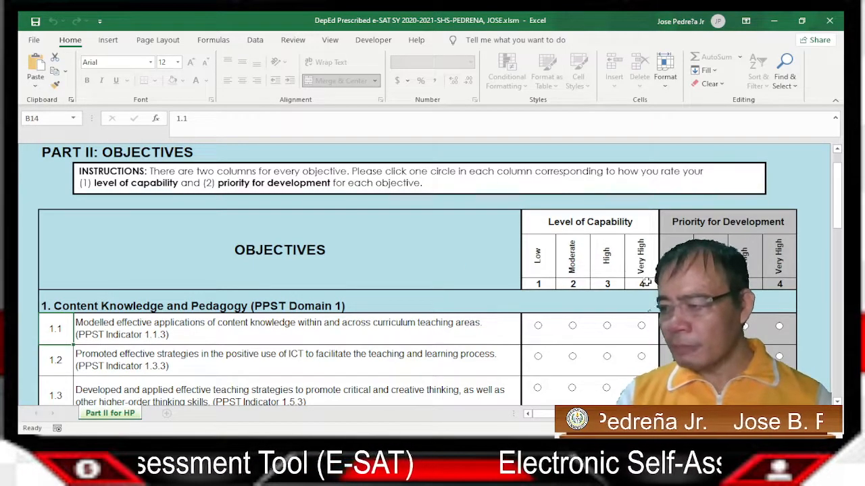
pyautogui.scroll(-2, 646, 283)
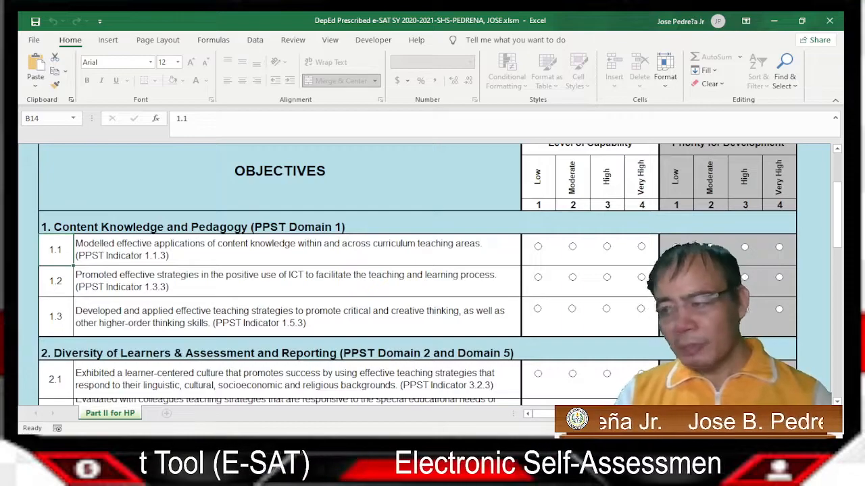
pyautogui.scroll(1, 647, 281)
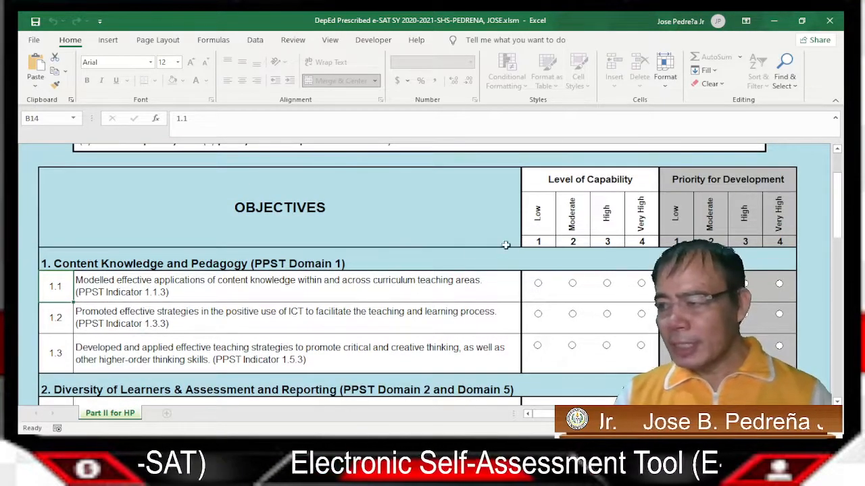
pyautogui.scroll(1, 461, 258)
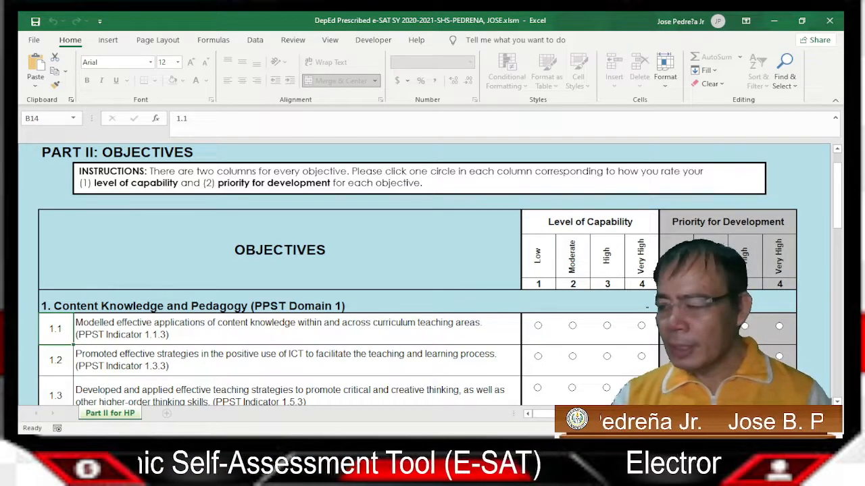
pyautogui.scroll(-1, 433, 270)
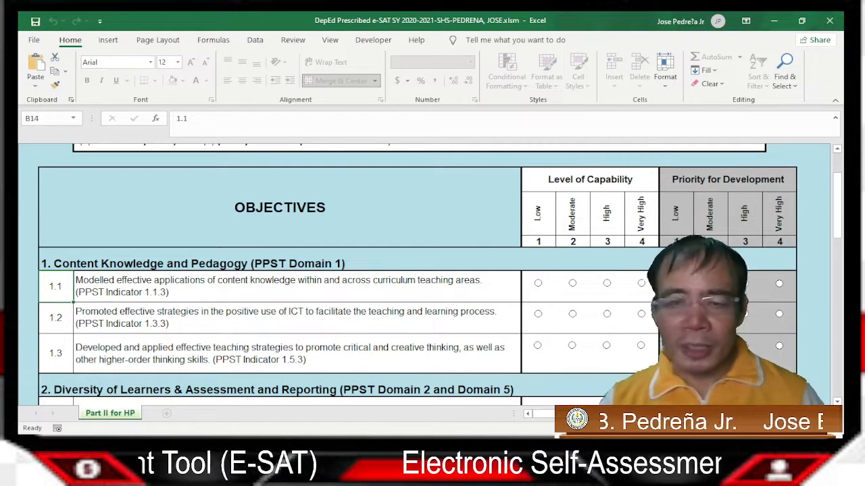
pyautogui.scroll(-3, 432, 277)
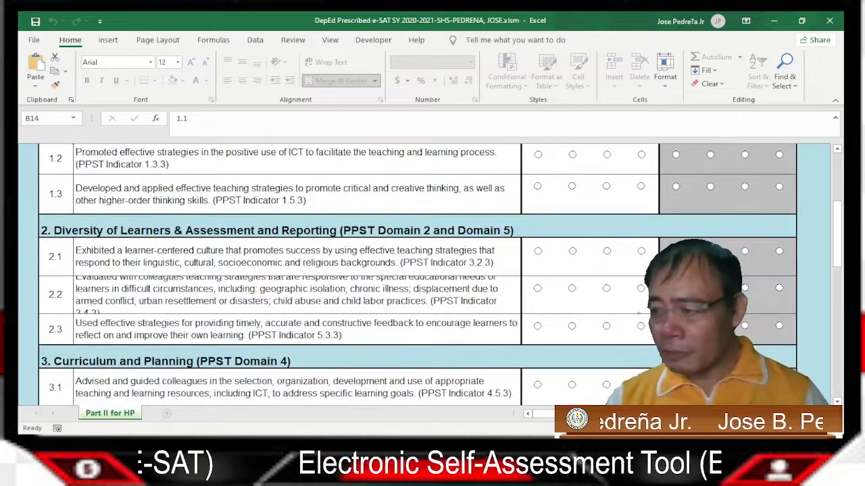
pyautogui.scroll(-5, 433, 277)
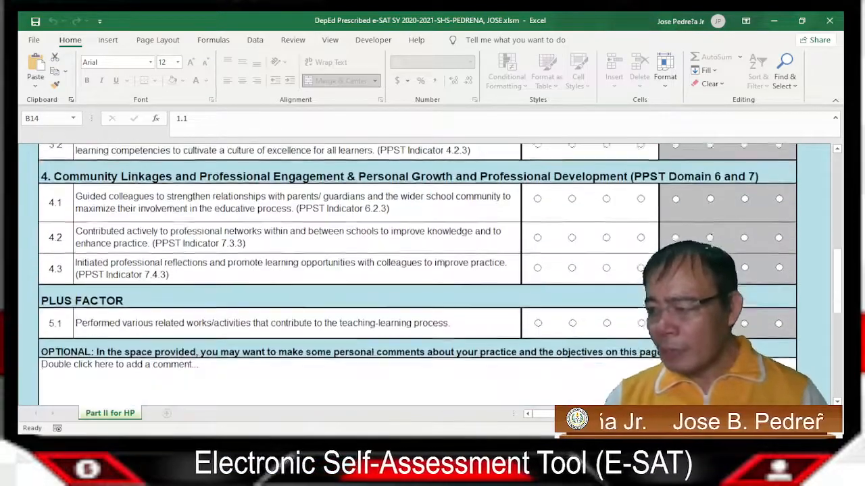
pyautogui.scroll(8, 432, 277)
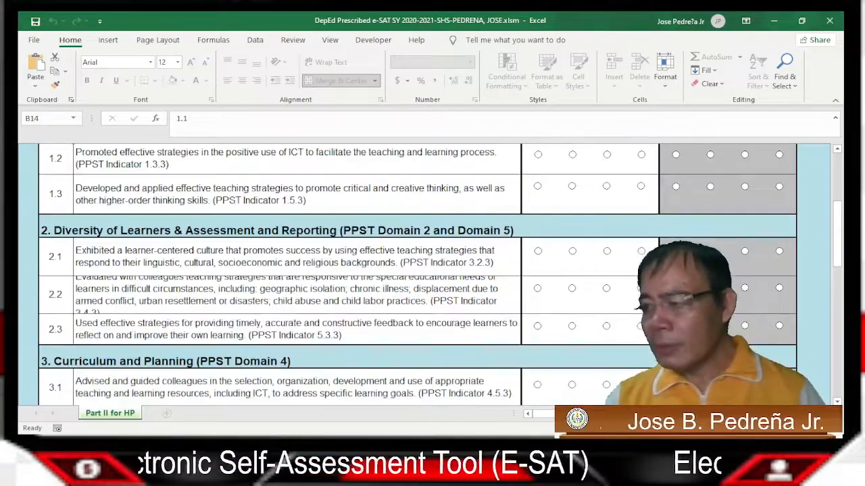
pyautogui.scroll(1, 432, 277)
pyautogui.scroll(-1, 432, 277)
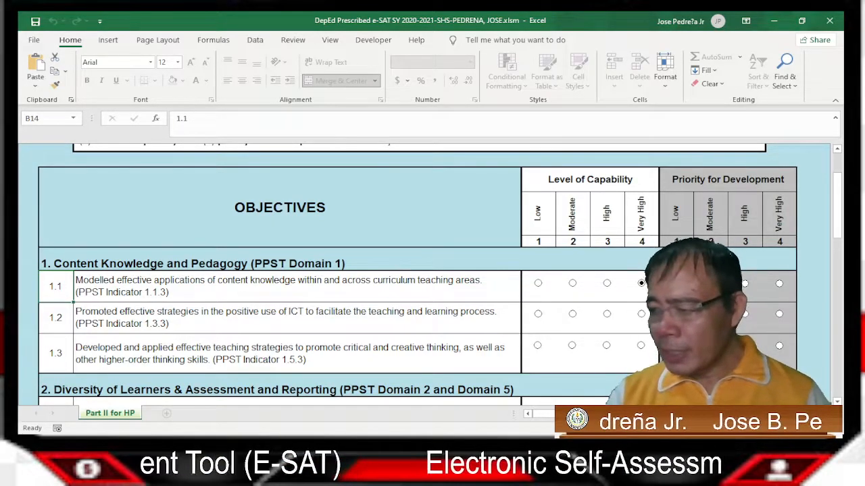
# Rate objective 1.1 Very High for Priority for Development
pyautogui.scroll(-6, 432, 270)
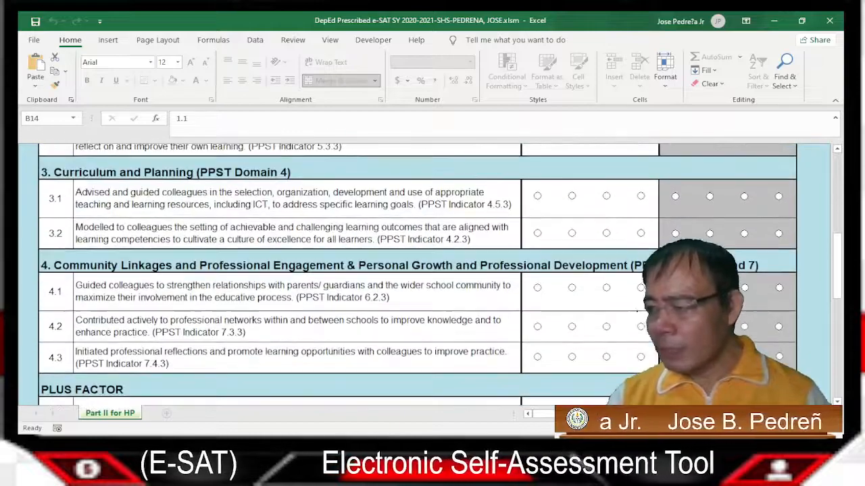
pyautogui.scroll(6, 650, 325)
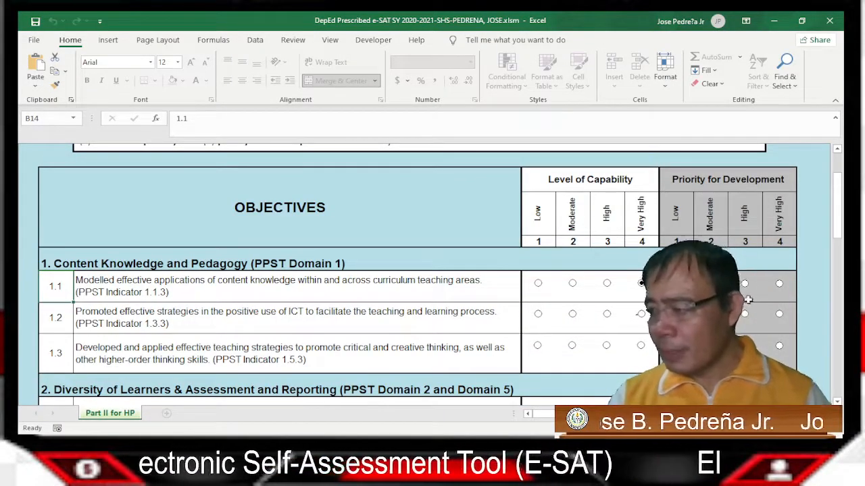
pyautogui.click(773, 284)
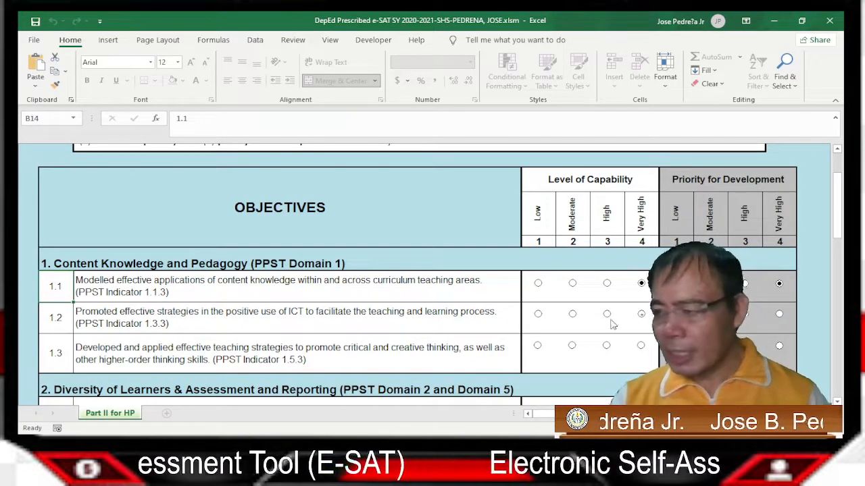
# Rate objective 1.2 Very High for Level of Capability and move down through the remaining objectives
pyautogui.scroll(-10, 612, 325)
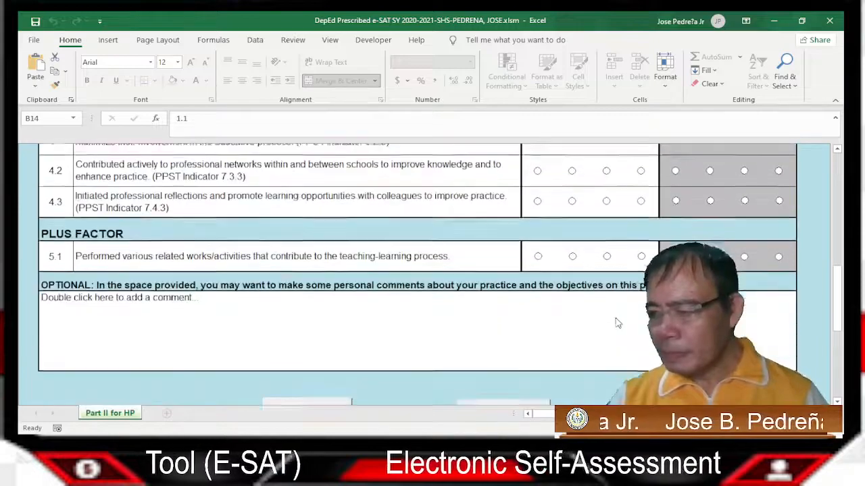
pyautogui.scroll(-3, 616, 322)
pyautogui.scroll(10, 616, 321)
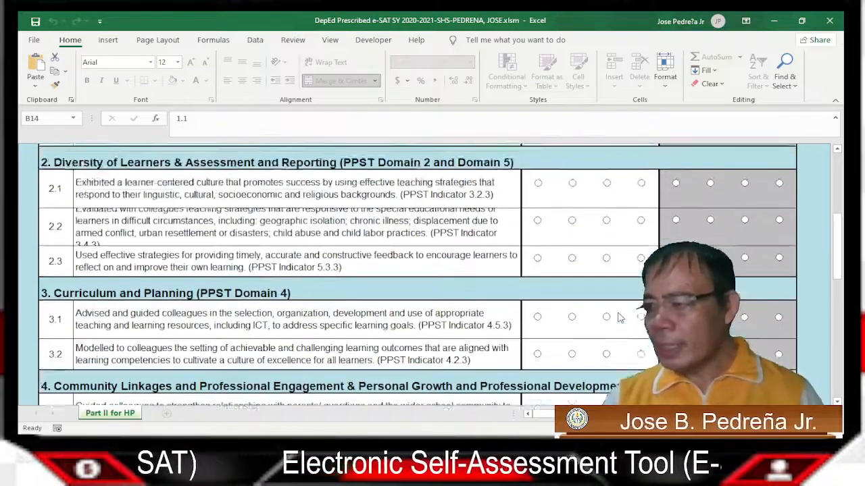
pyautogui.scroll(5, 619, 318)
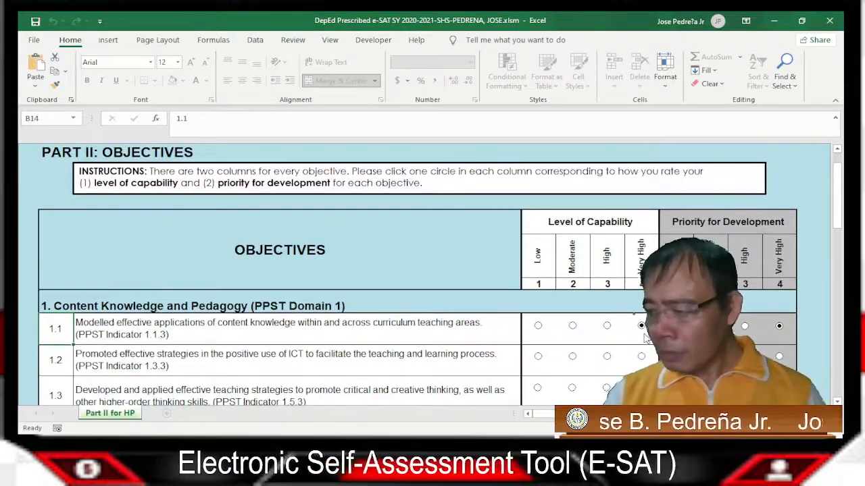
pyautogui.scroll(-1, 645, 337)
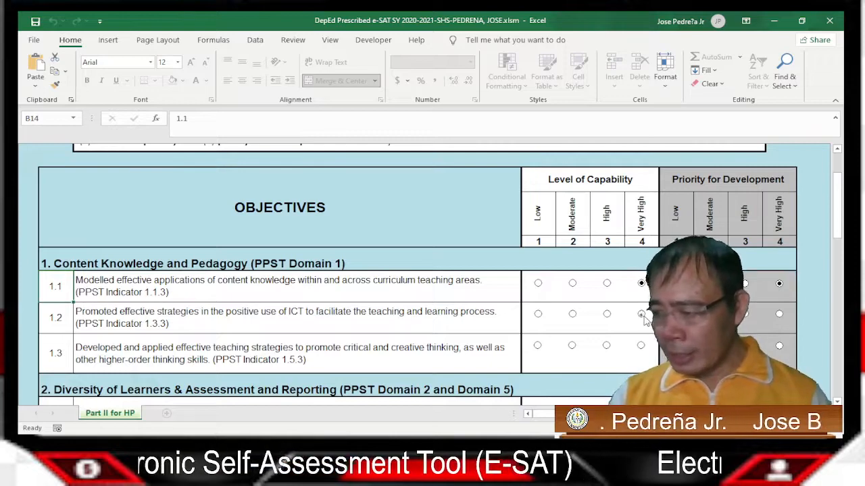
pyautogui.click(640, 314)
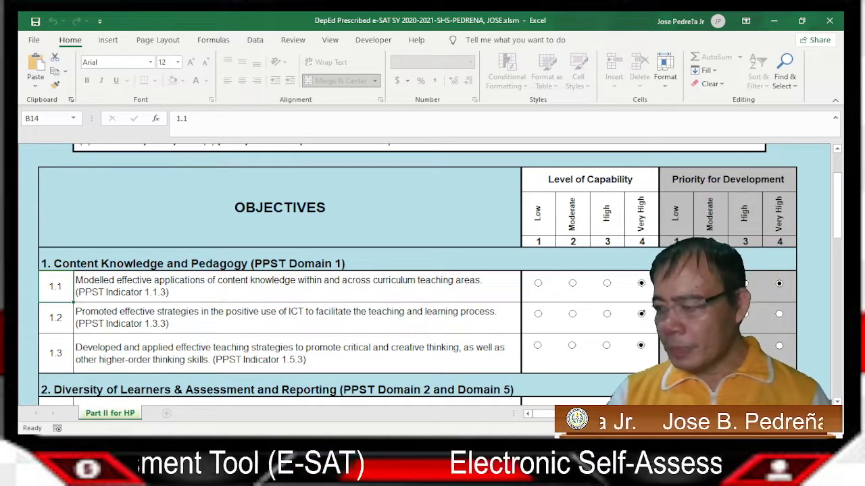
pyautogui.scroll(-3, 433, 271)
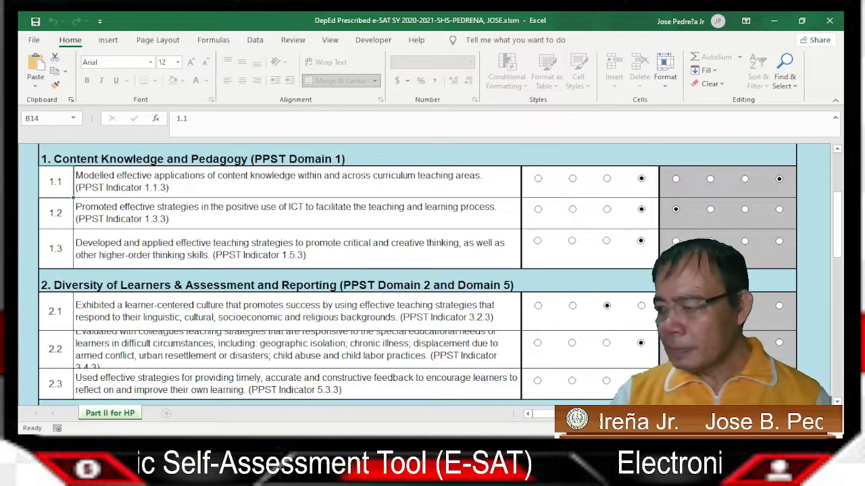
pyautogui.scroll(-3, 606, 280)
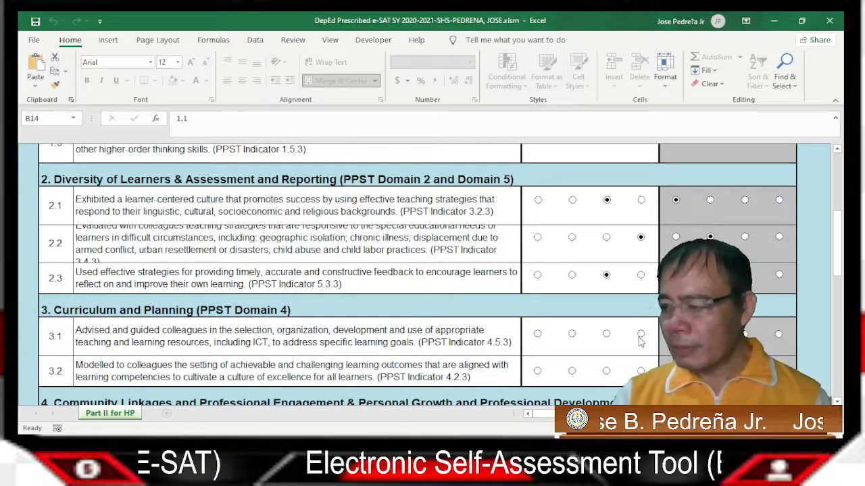
pyautogui.scroll(-3, 648, 272)
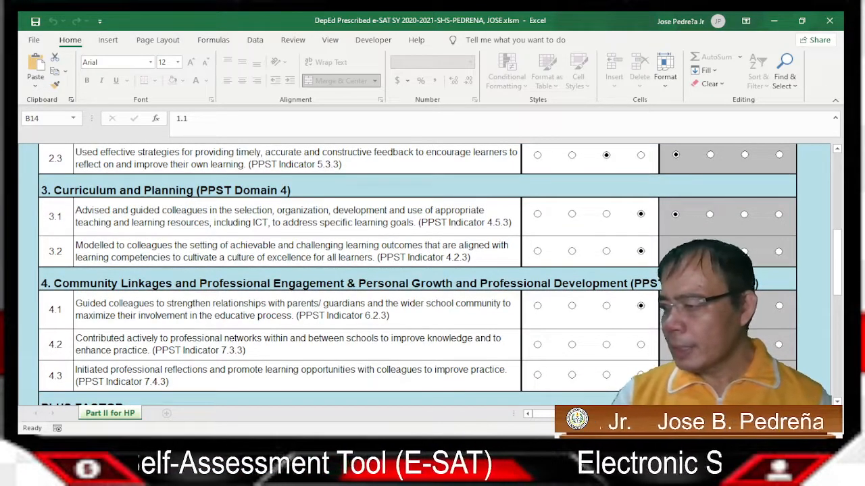
pyautogui.scroll(-1, 642, 297)
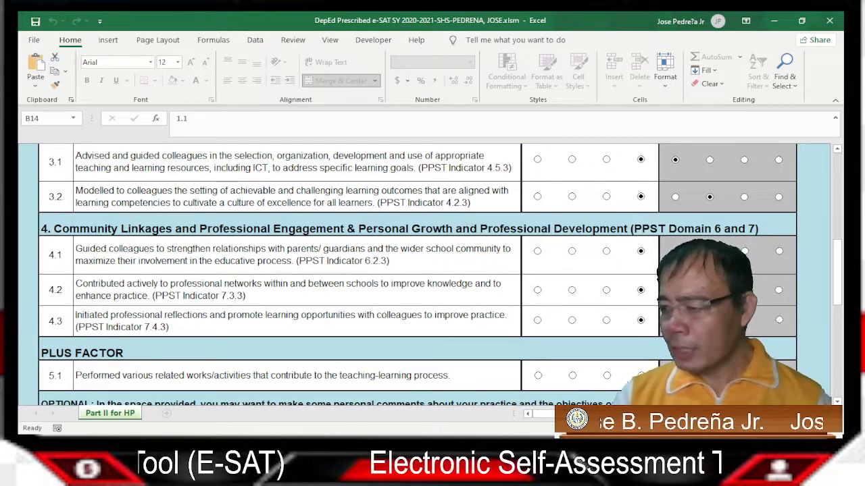
pyautogui.scroll(-1, 649, 328)
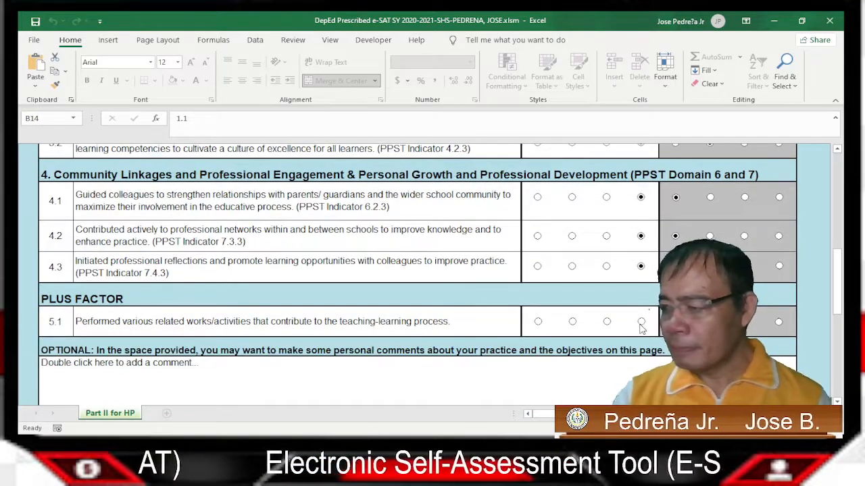
# Scroll to the bottom of Part II, showing the empty optional comments box and BACK/NEXT buttons
pyautogui.scroll(-3, 551, 321)
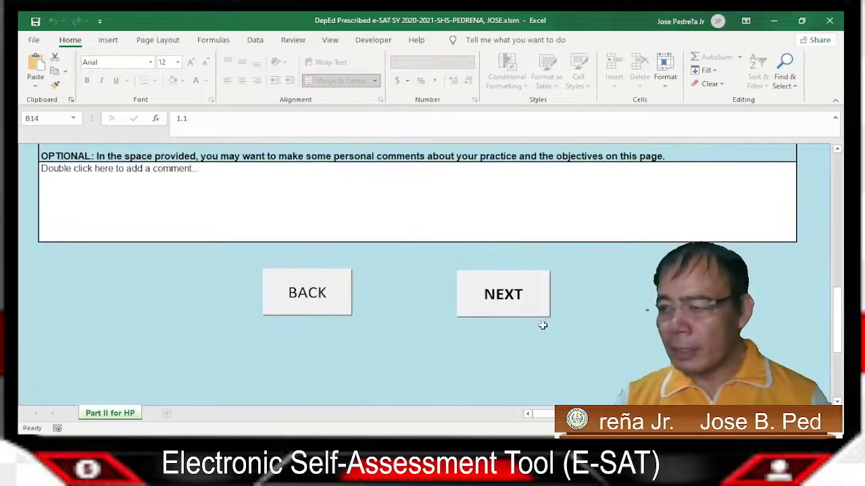
pyautogui.scroll(2, 541, 323)
pyautogui.scroll(-3, 539, 323)
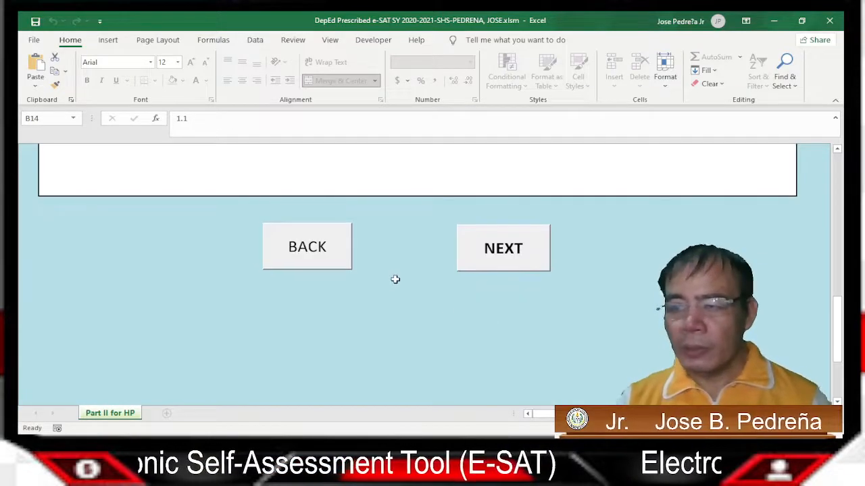
pyautogui.scroll(15, 394, 280)
pyautogui.scroll(3, 545, 258)
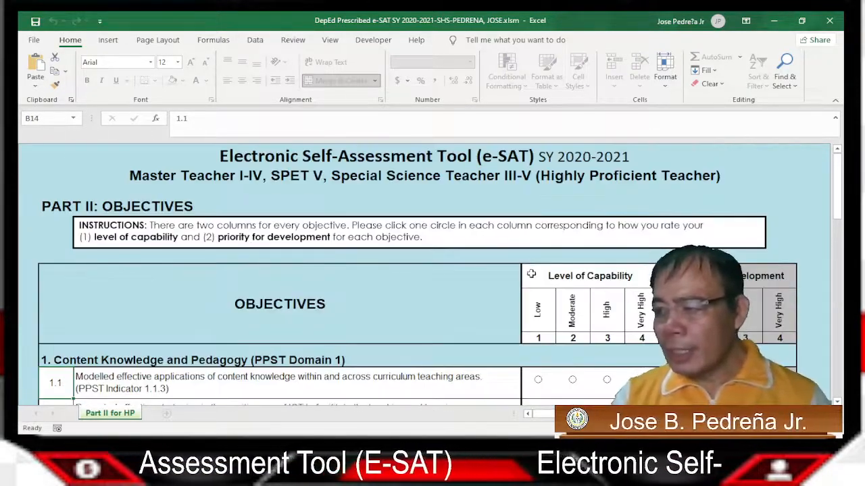
pyautogui.scroll(-5, 530, 276)
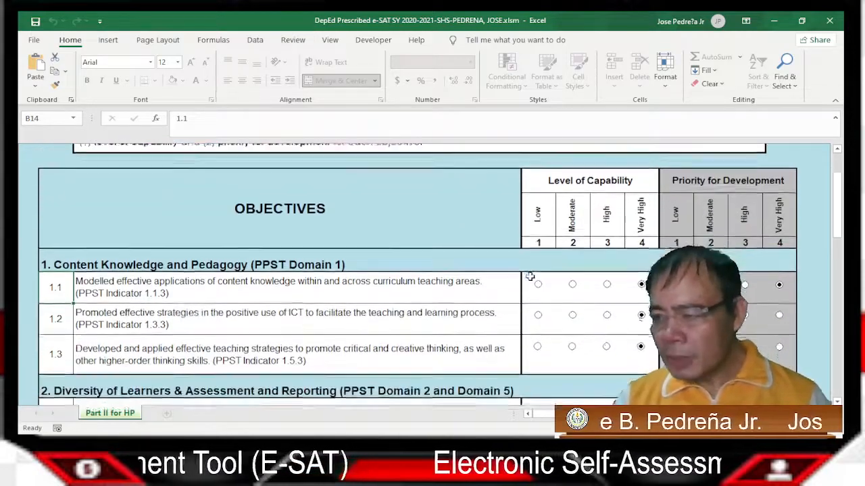
pyautogui.scroll(-8, 530, 276)
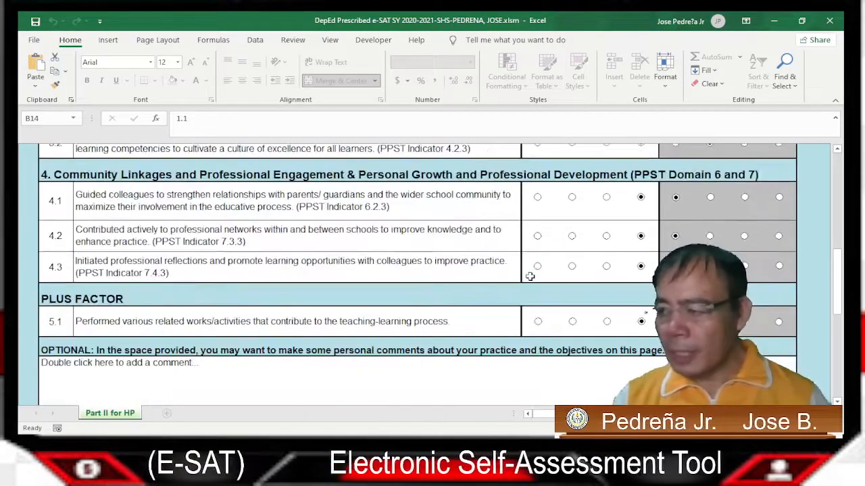
pyautogui.scroll(-1, 531, 278)
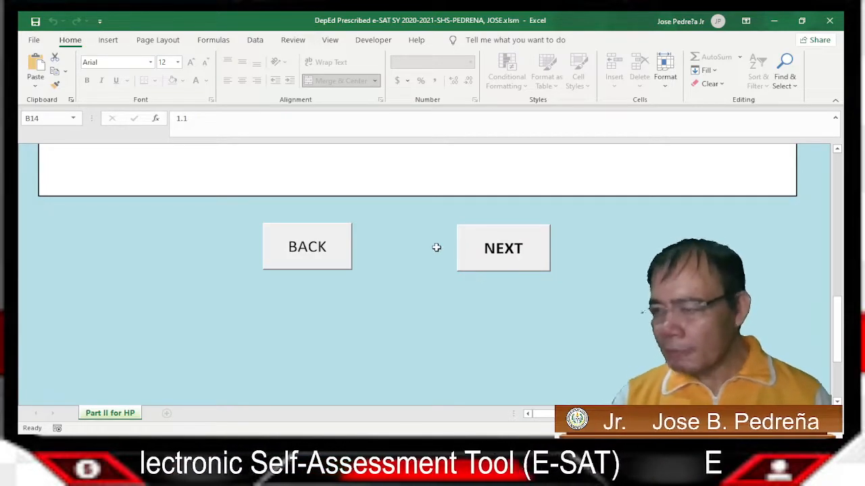
pyautogui.scroll(1, 437, 247)
pyautogui.scroll(-1, 446, 251)
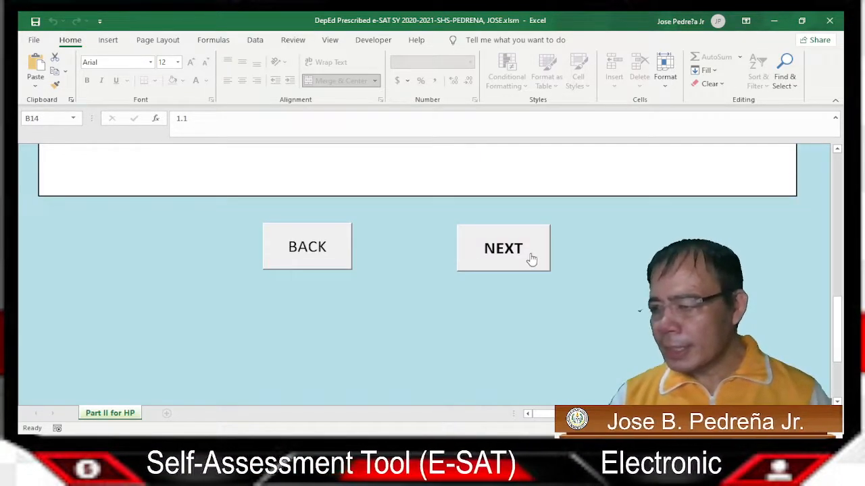
pyautogui.scroll(3, 423, 253)
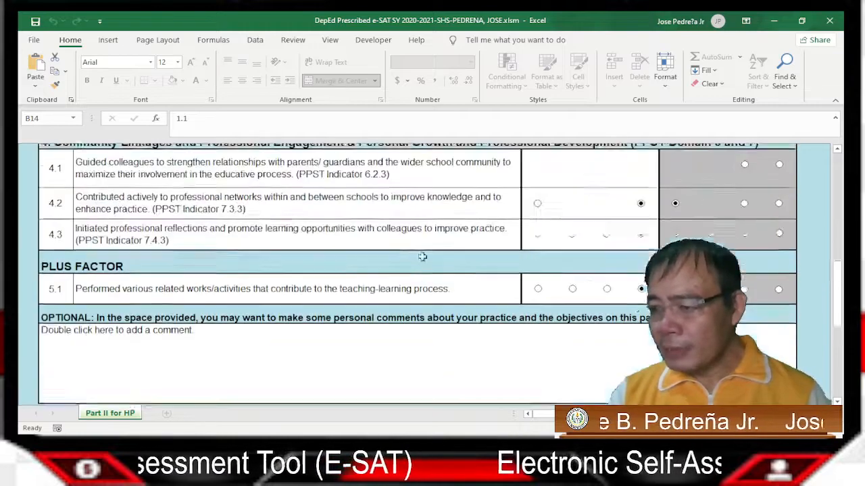
pyautogui.scroll(-3, 370, 363)
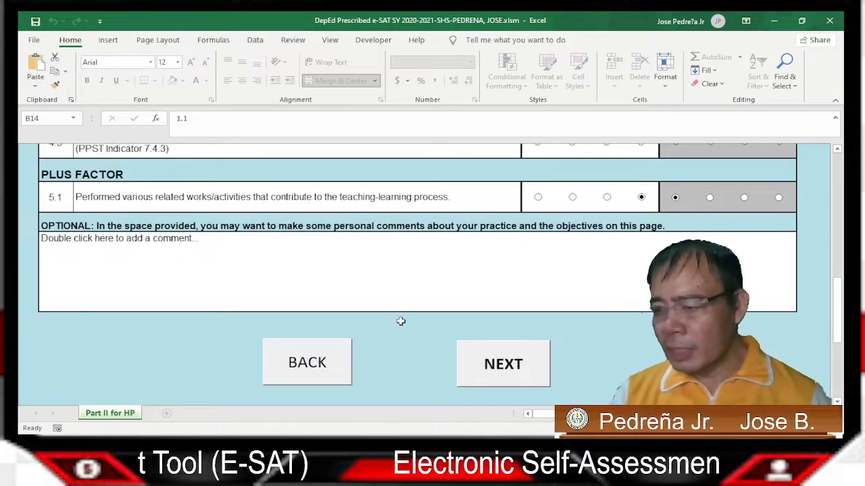
pyautogui.scroll(15, 392, 320)
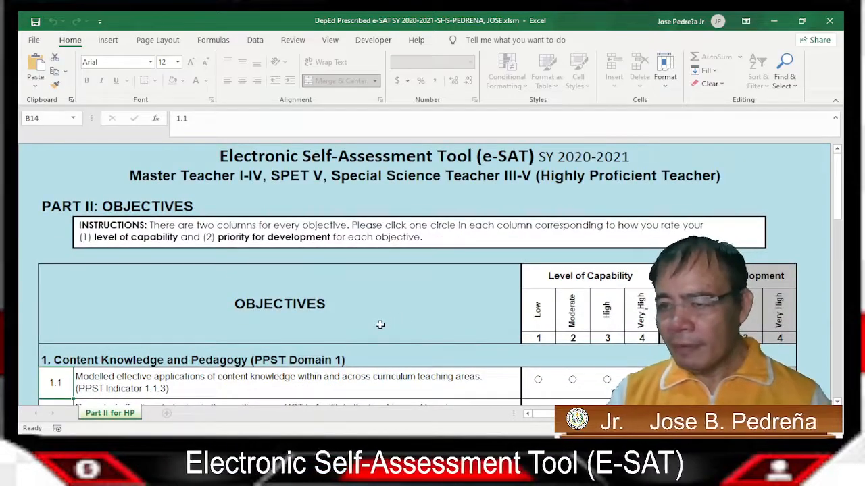
pyautogui.scroll(-20, 435, 307)
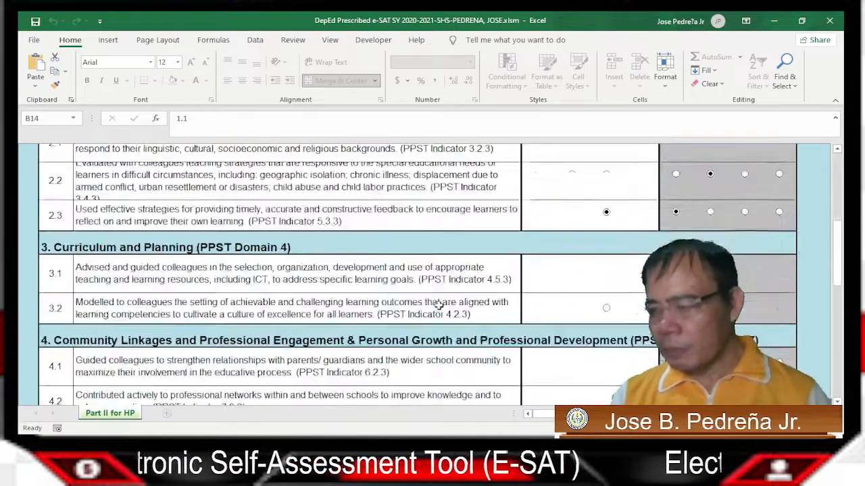
pyautogui.scroll(3, 409, 229)
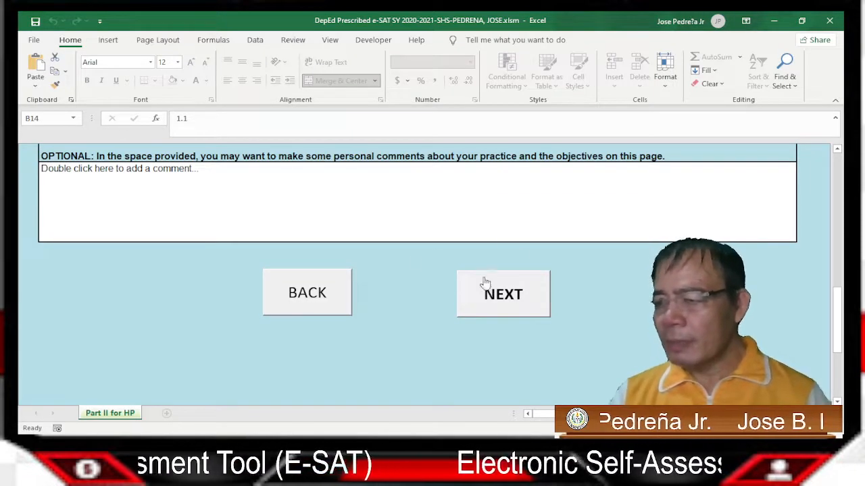
# Go to the Part III Core Behavioral Competencies sheet and look through its six indicator sections
pyautogui.click(511, 299)
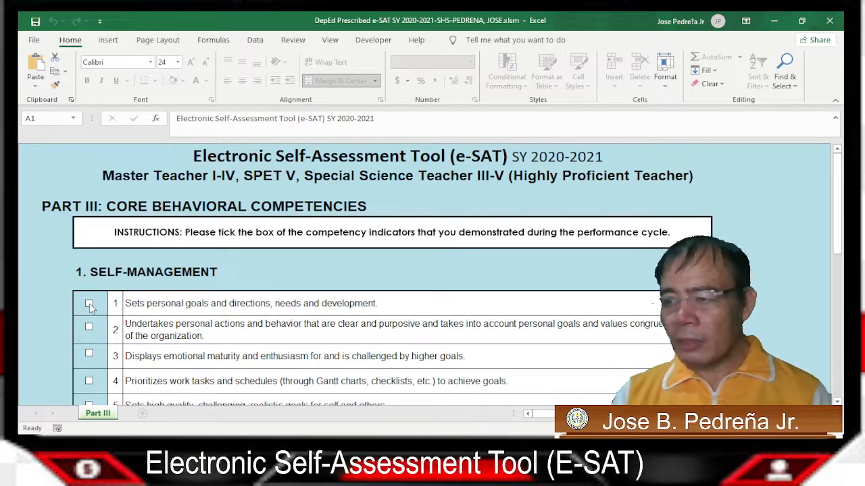
pyautogui.scroll(-1, 133, 304)
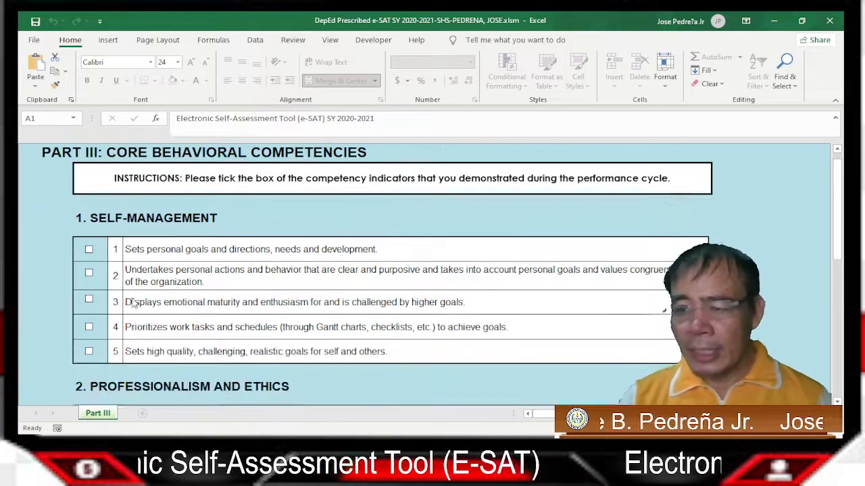
pyautogui.scroll(-3, 109, 285)
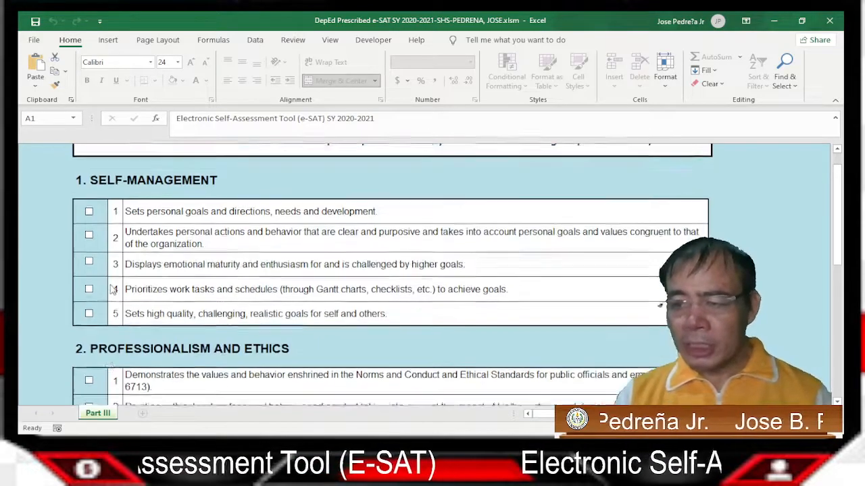
pyautogui.scroll(-3, 108, 294)
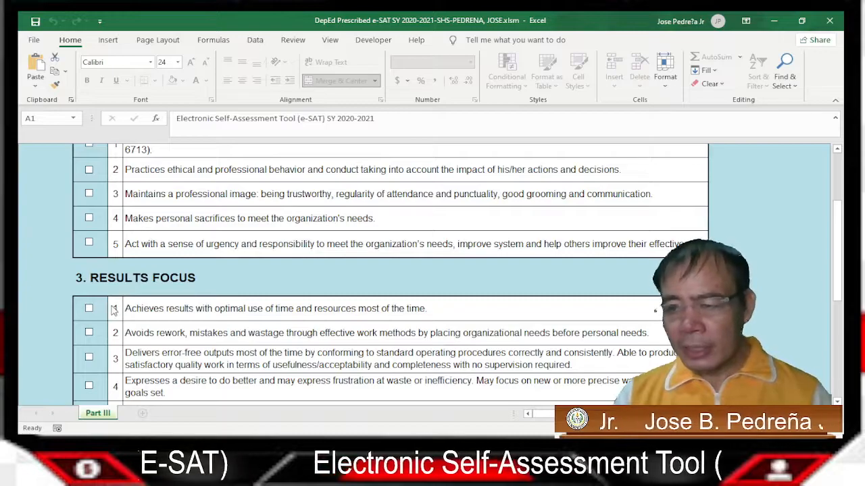
pyautogui.scroll(-3, 113, 309)
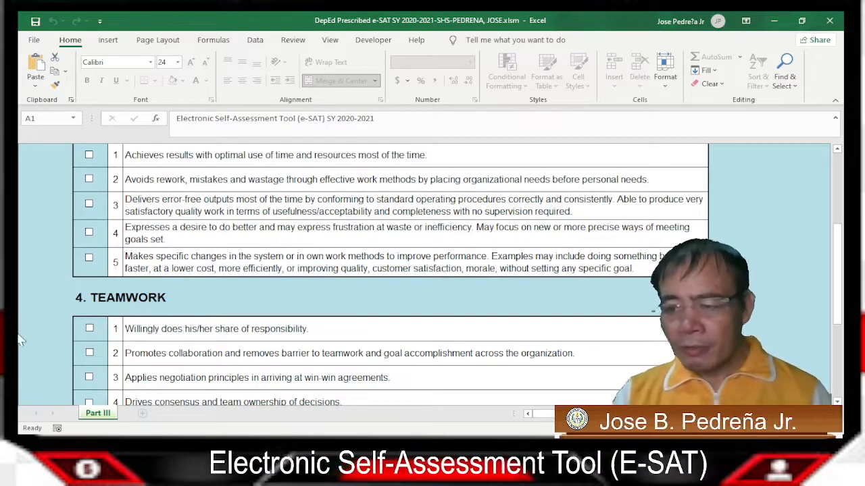
pyautogui.scroll(-2, 74, 322)
pyautogui.scroll(-2, 169, 322)
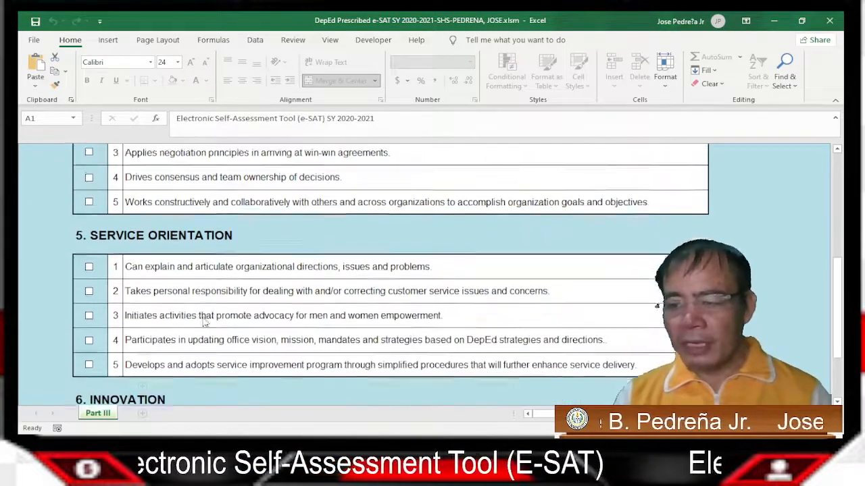
pyautogui.scroll(-3, 211, 312)
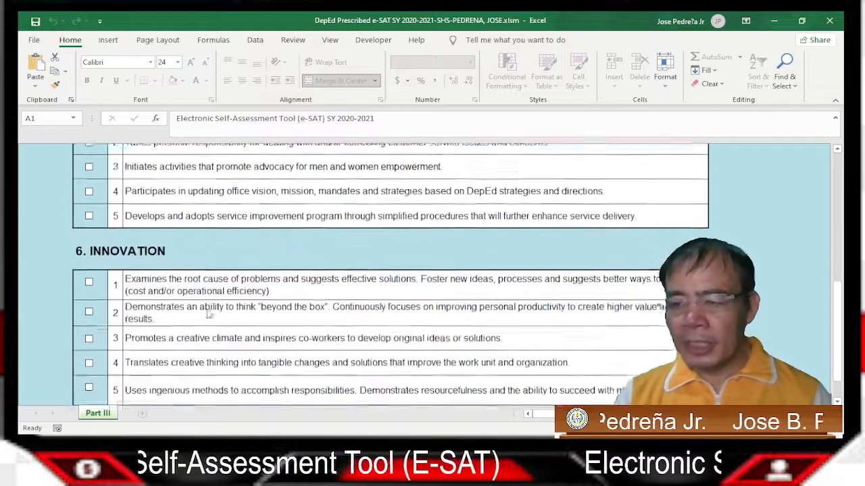
pyautogui.scroll(-1, 175, 339)
pyautogui.scroll(8, 176, 340)
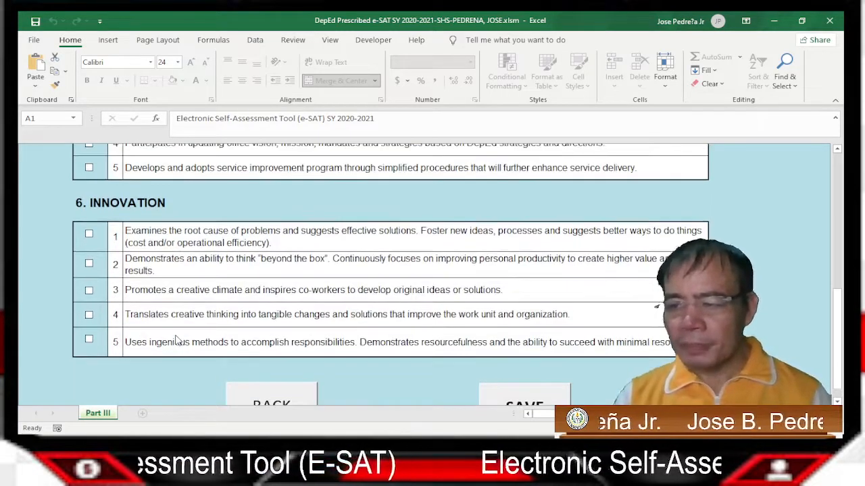
pyautogui.scroll(9, 175, 331)
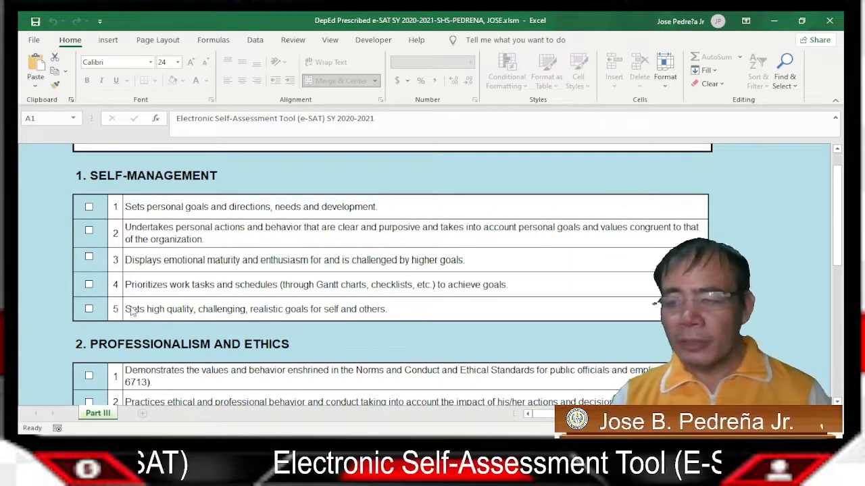
pyautogui.scroll(2, 135, 314)
pyautogui.scroll(-2, 132, 312)
pyautogui.scroll(1, 124, 309)
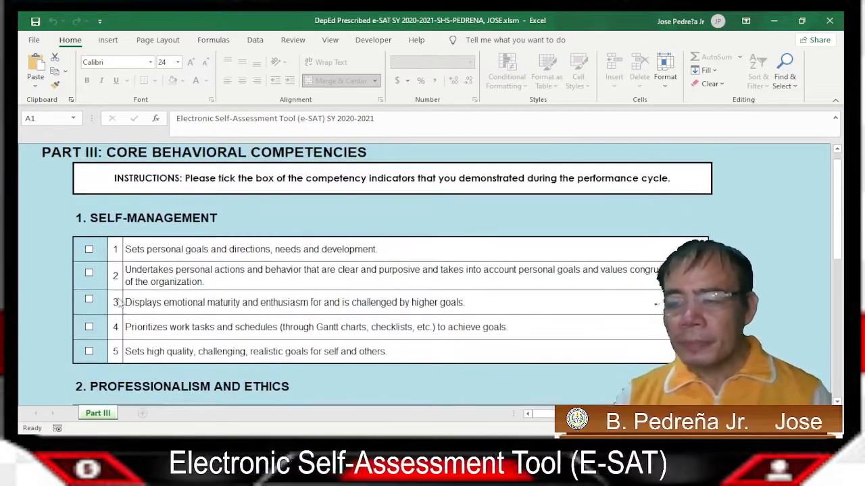
# Tick all five Self-Management indicators, including Sets personal goals and Undertakes personal actions
pyautogui.click(88, 250)
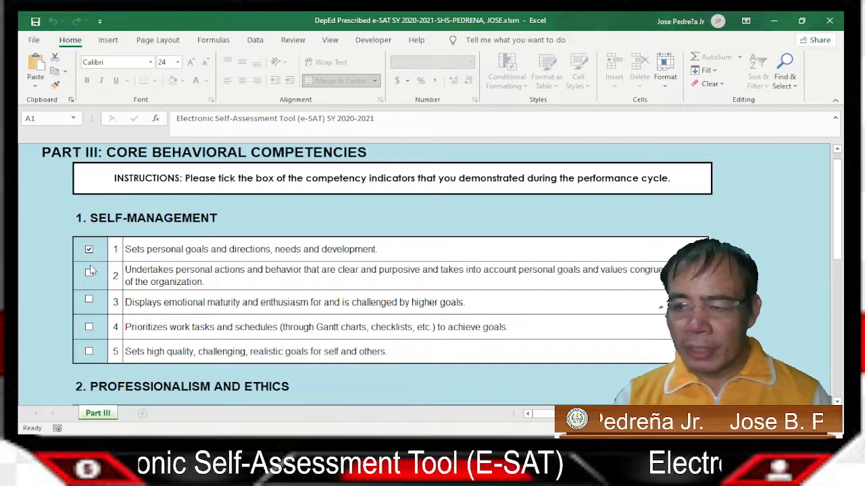
pyautogui.click(88, 272)
pyautogui.click(88, 300)
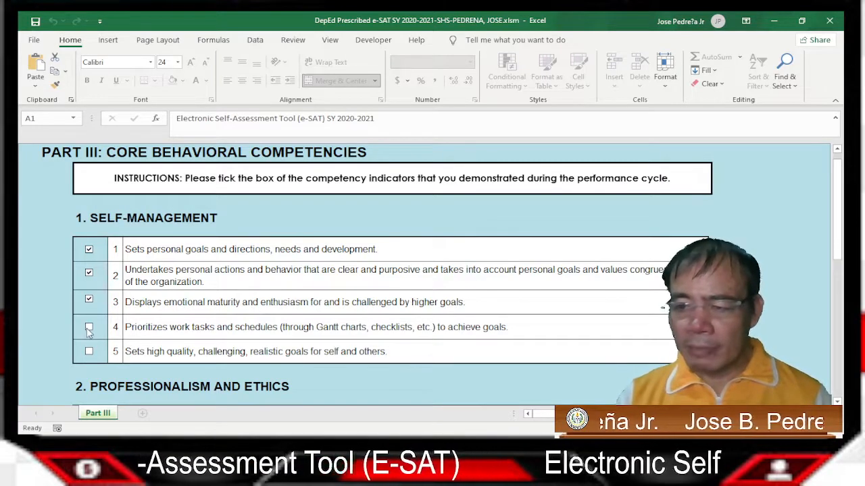
pyautogui.click(88, 326)
pyautogui.click(88, 351)
# Tick all five Professionalism and Ethics indicators
pyautogui.scroll(-2, 115, 327)
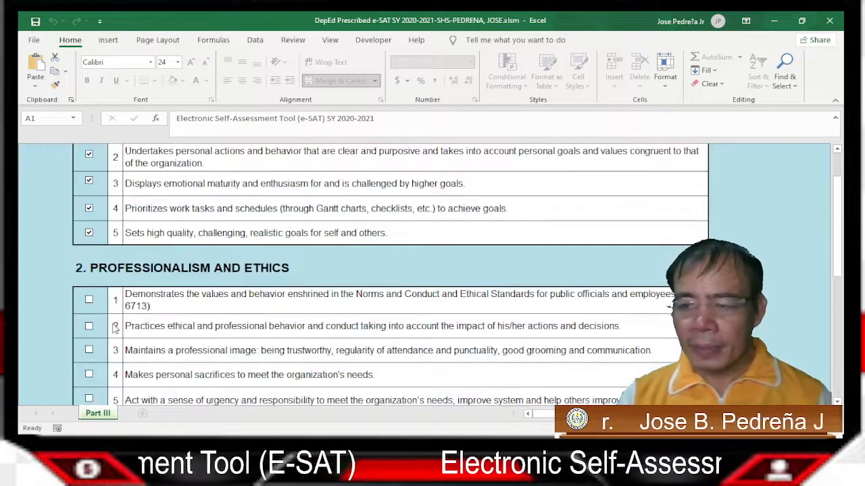
pyautogui.click(89, 299)
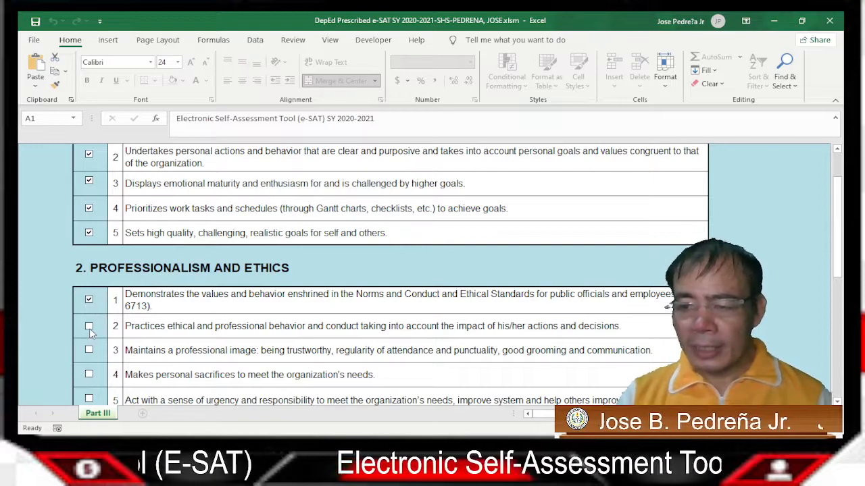
pyautogui.click(89, 327)
pyautogui.scroll(-1, 90, 330)
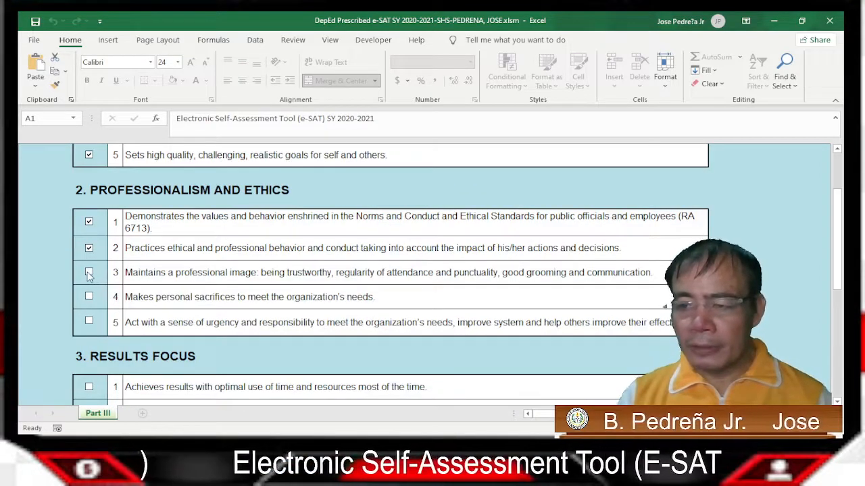
pyautogui.click(89, 273)
pyautogui.click(89, 296)
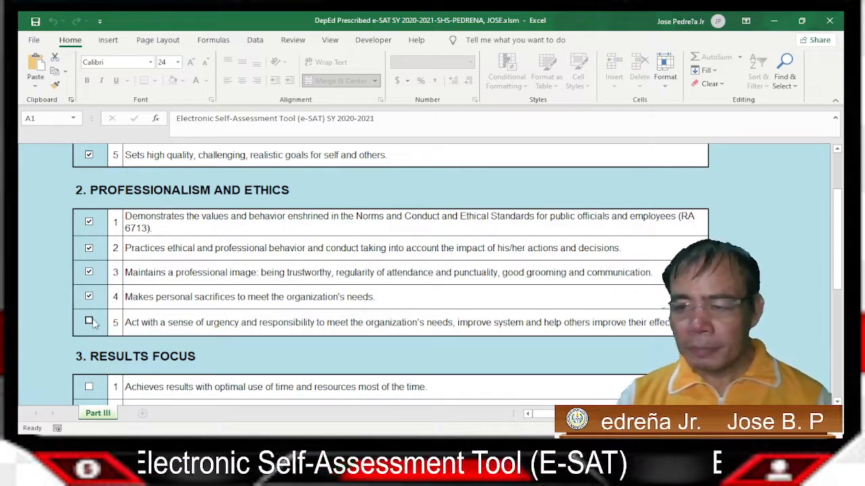
pyautogui.click(89, 323)
# Tick all five Results Focus indicators
pyautogui.scroll(-2, 93, 324)
pyautogui.click(89, 270)
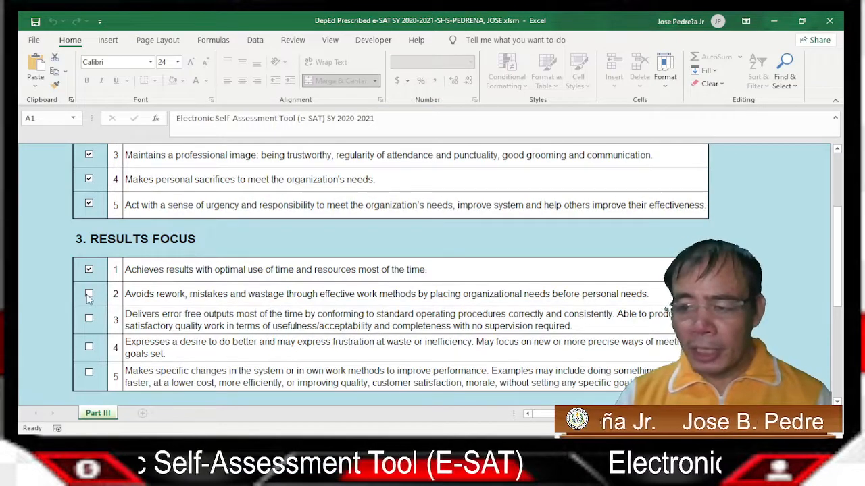
pyautogui.click(88, 294)
pyautogui.click(88, 318)
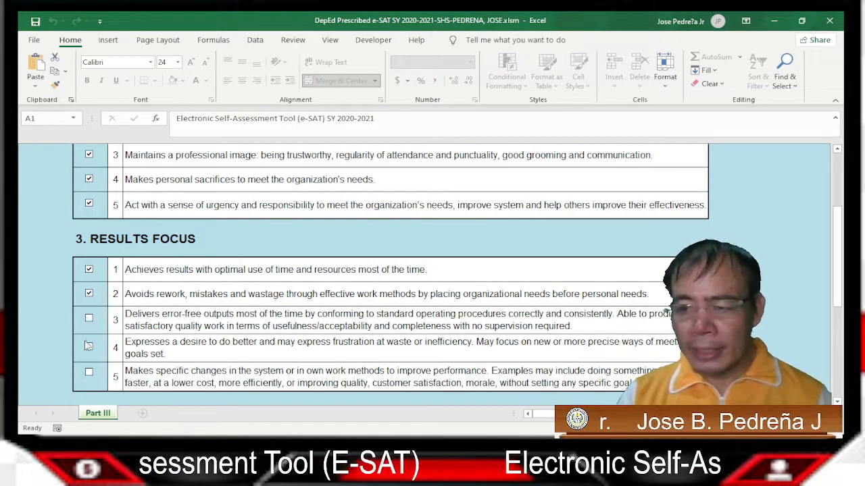
pyautogui.click(89, 347)
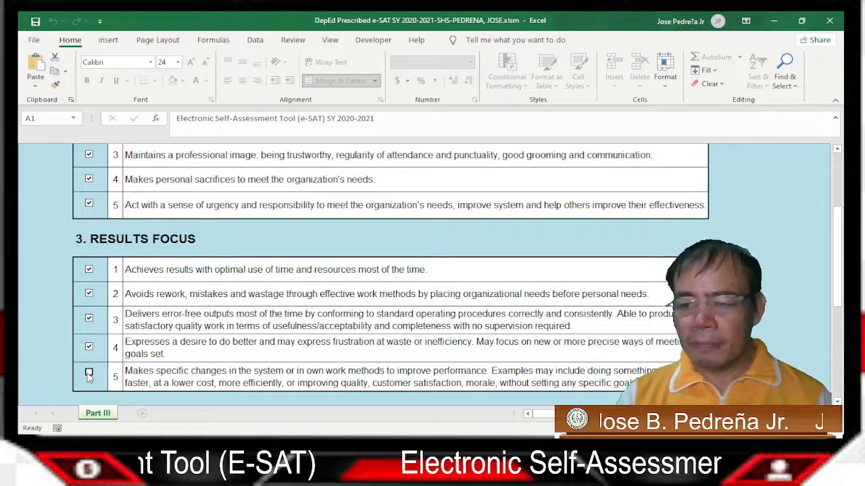
pyautogui.click(89, 373)
# Tick all five Teamwork indicators
pyautogui.scroll(-2, 179, 352)
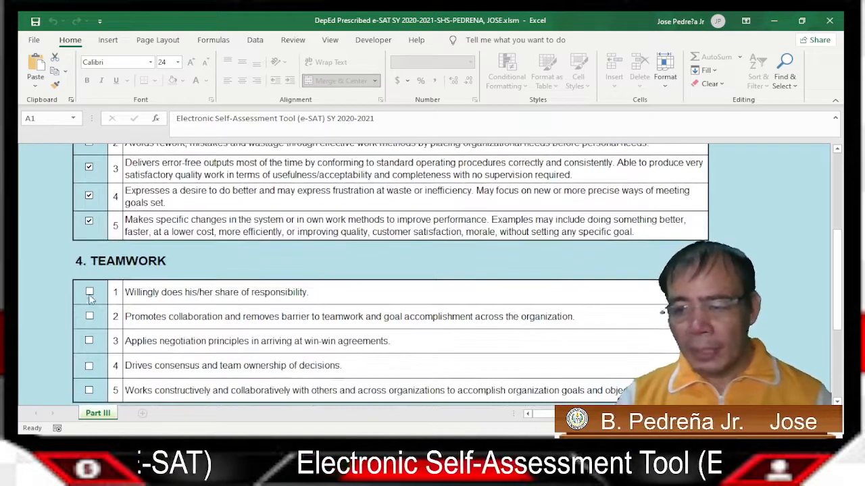
pyautogui.click(90, 296)
pyautogui.click(90, 318)
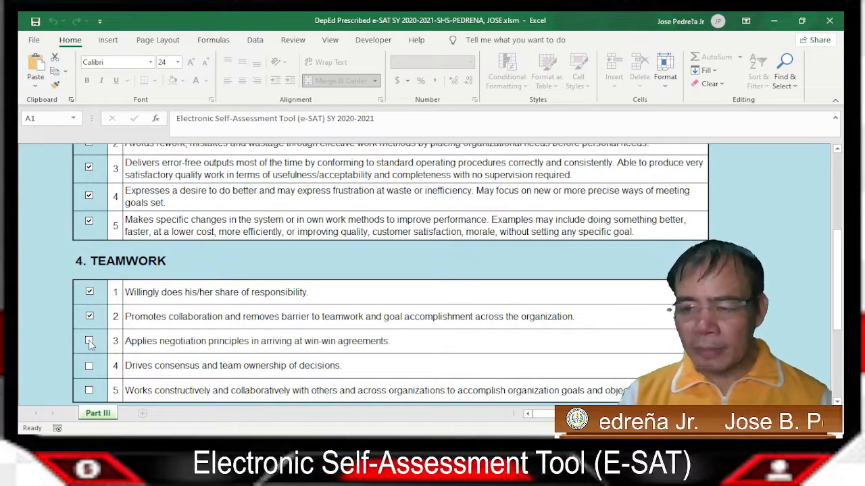
pyautogui.click(90, 343)
pyautogui.click(89, 366)
pyautogui.scroll(-2, 115, 338)
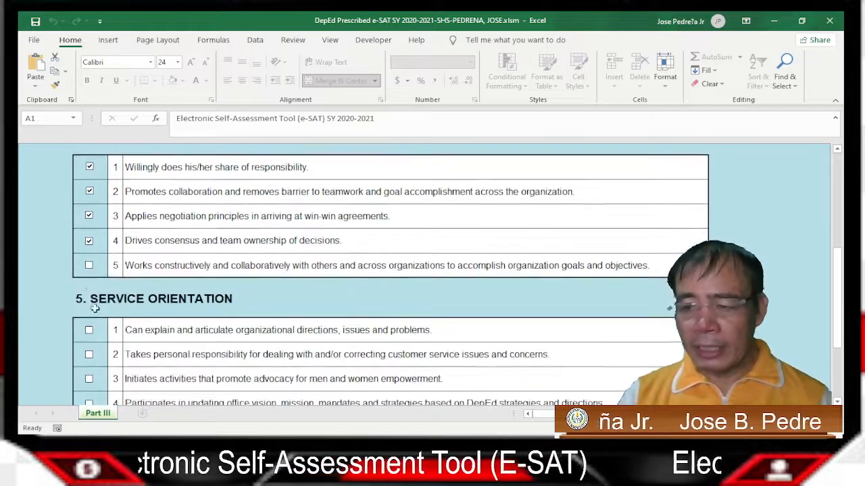
pyautogui.click(90, 267)
# Tick the remaining unticked Service Orientation indicators, including 1, 4 and 5
pyautogui.scroll(-2, 122, 274)
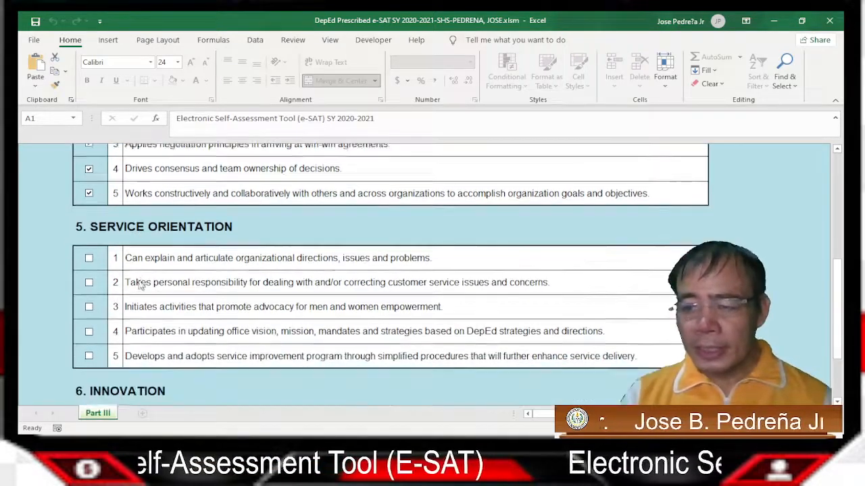
pyautogui.click(89, 256)
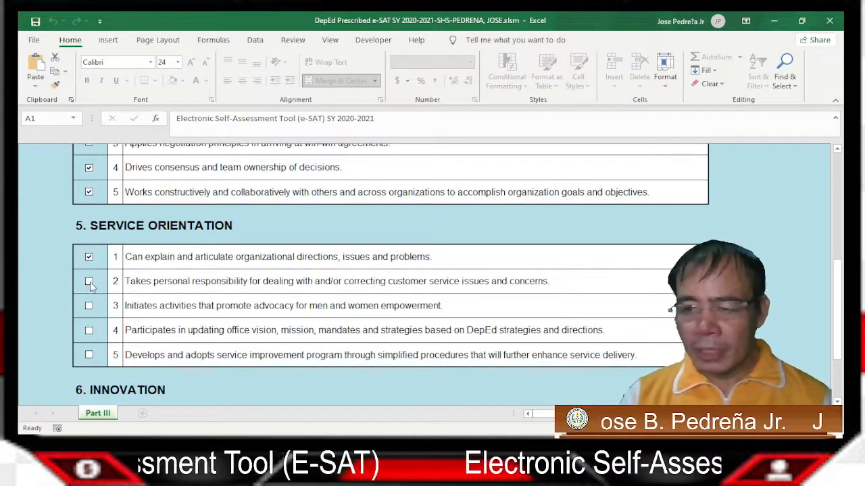
pyautogui.click(90, 306)
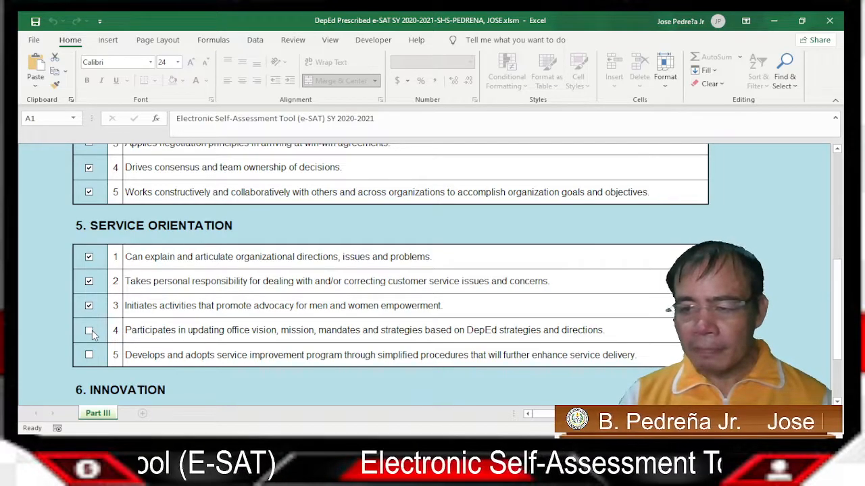
pyautogui.click(89, 331)
pyautogui.click(89, 356)
# Tick Innovation indicators 1 through 5
pyautogui.scroll(-1, 196, 329)
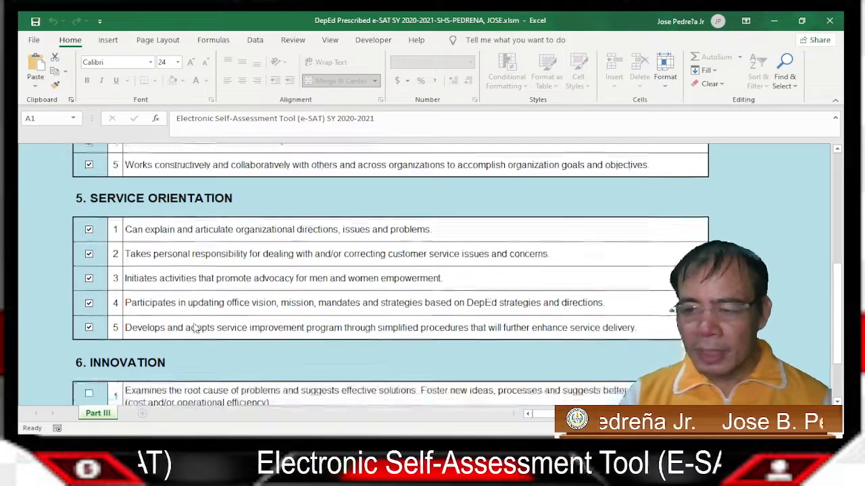
pyautogui.scroll(-3, 196, 329)
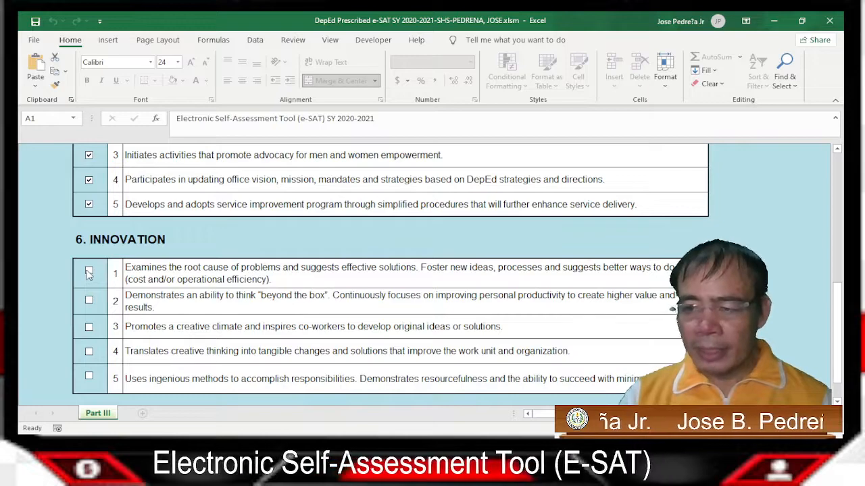
pyautogui.click(89, 273)
pyautogui.click(90, 302)
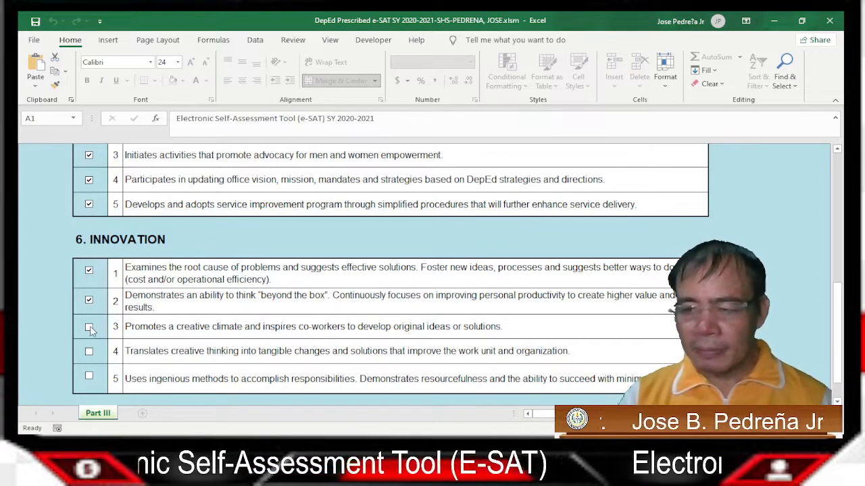
pyautogui.click(89, 328)
pyautogui.click(89, 353)
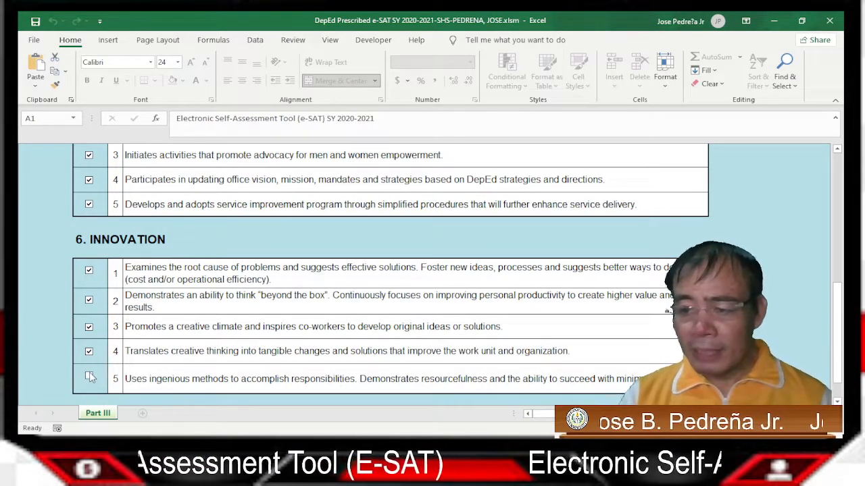
pyautogui.click(90, 379)
# Check that every Part III box is ticked, then save to generate the Individual Summary
pyautogui.scroll(-3, 349, 324)
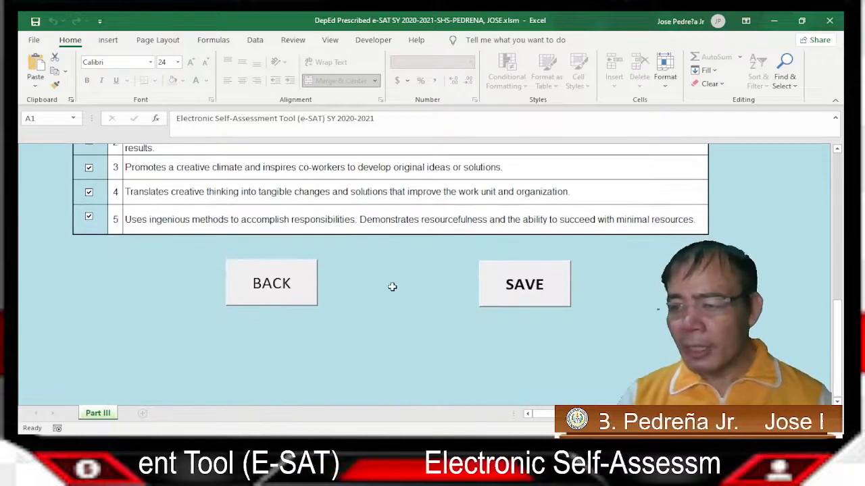
pyautogui.scroll(1, 392, 279)
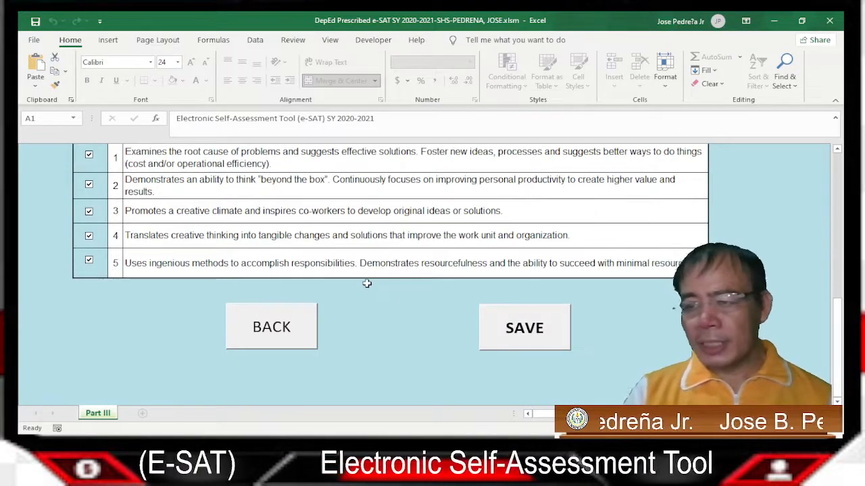
pyautogui.scroll(-1, 374, 276)
pyautogui.scroll(1, 382, 270)
pyautogui.scroll(-1, 419, 260)
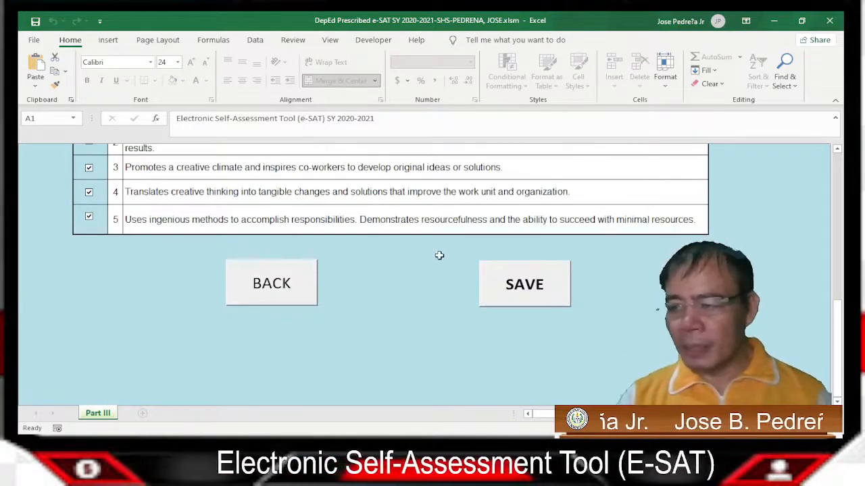
pyautogui.scroll(6, 426, 281)
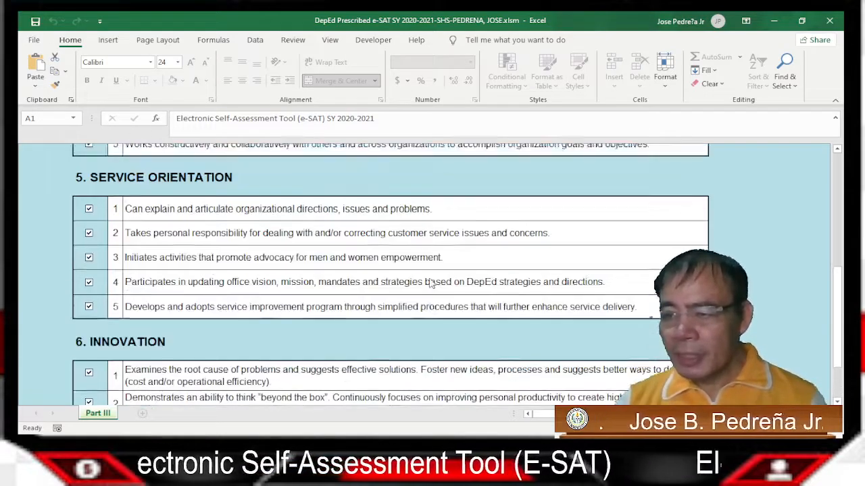
pyautogui.scroll(18, 430, 284)
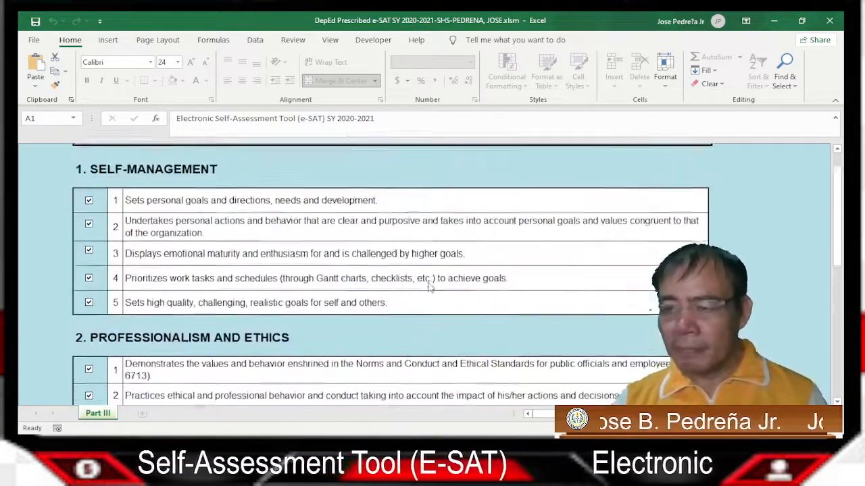
pyautogui.scroll(3, 429, 286)
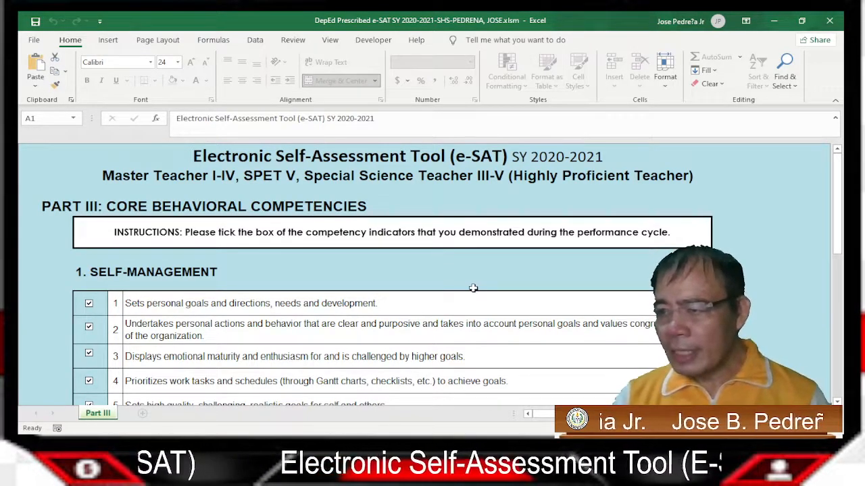
pyautogui.scroll(-10, 473, 288)
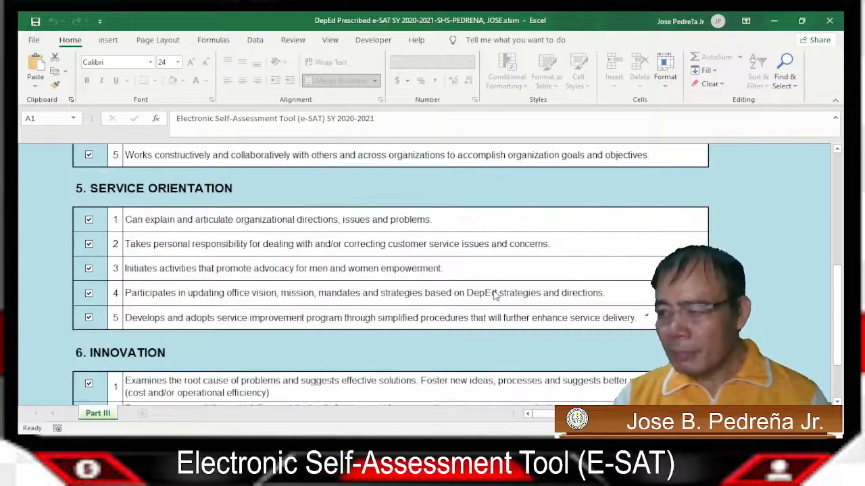
pyautogui.scroll(-5, 494, 295)
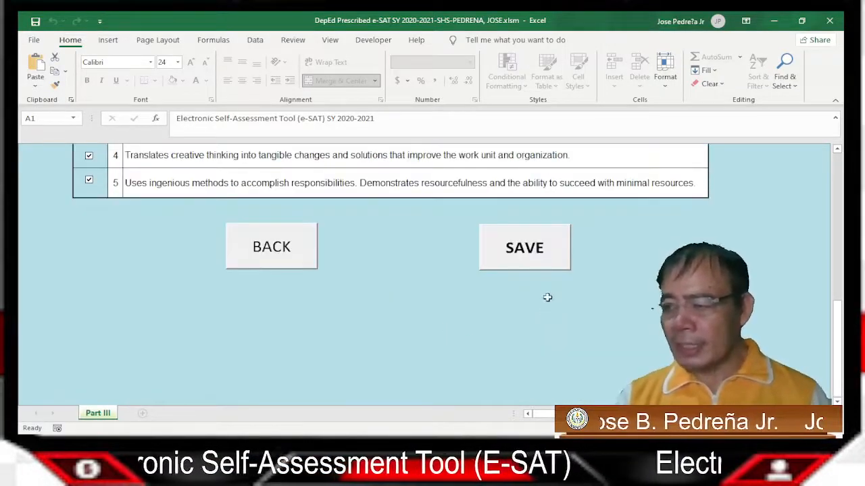
pyautogui.click(522, 251)
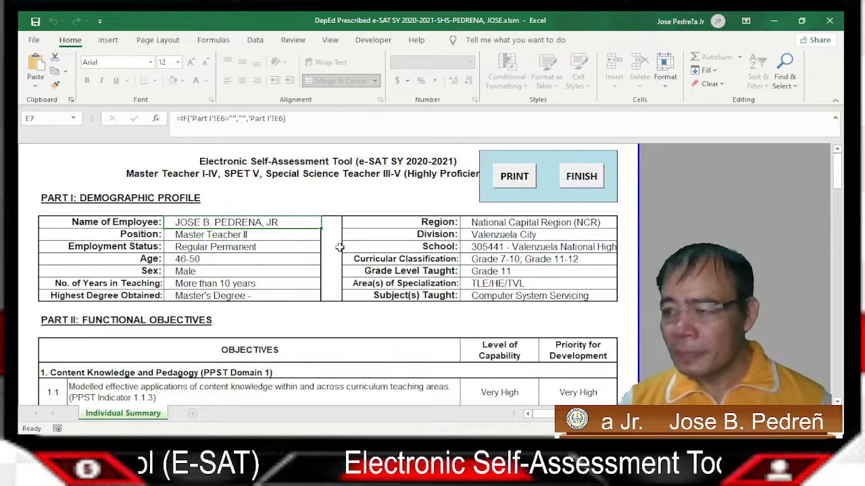
pyautogui.scroll(-1, 339, 248)
pyautogui.scroll(-1, 337, 253)
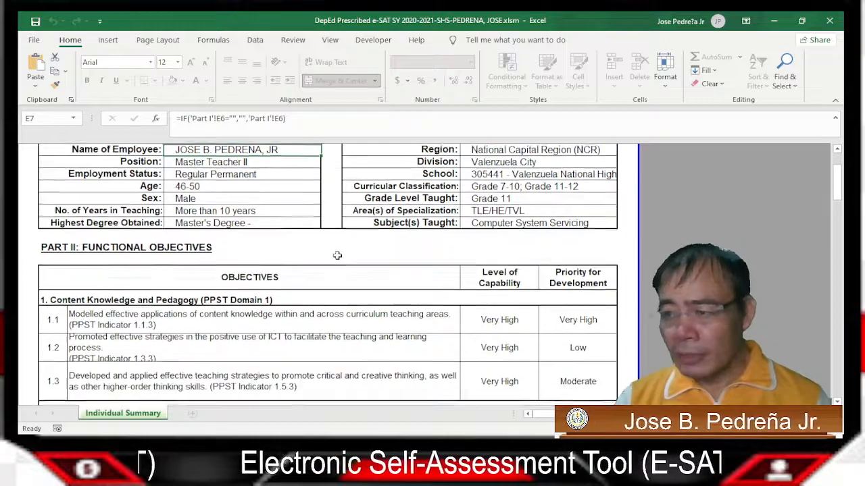
pyautogui.scroll(-5, 337, 260)
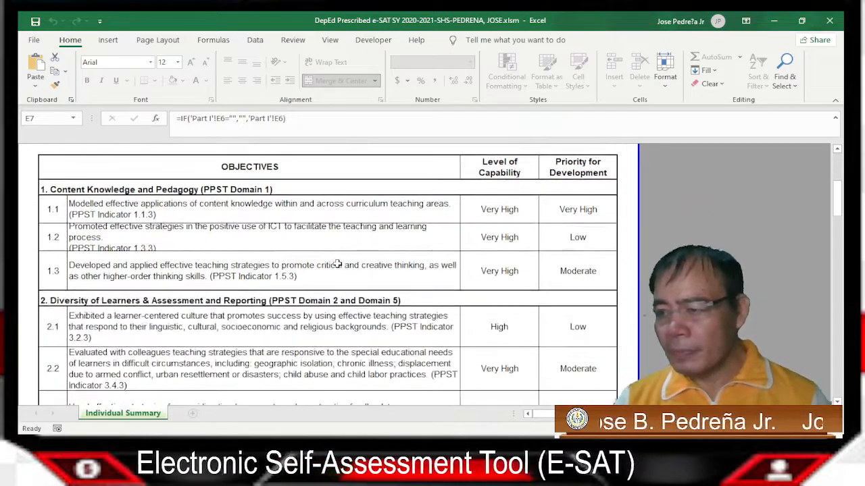
pyautogui.scroll(-5, 337, 263)
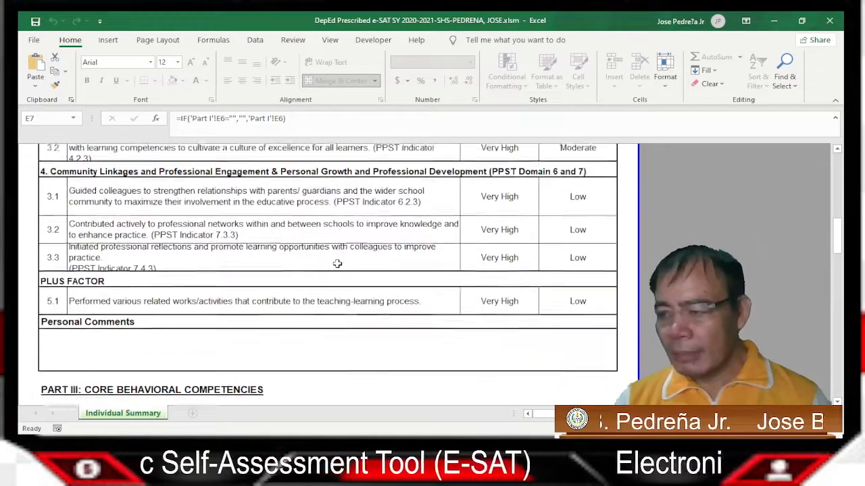
pyautogui.scroll(-5, 337, 264)
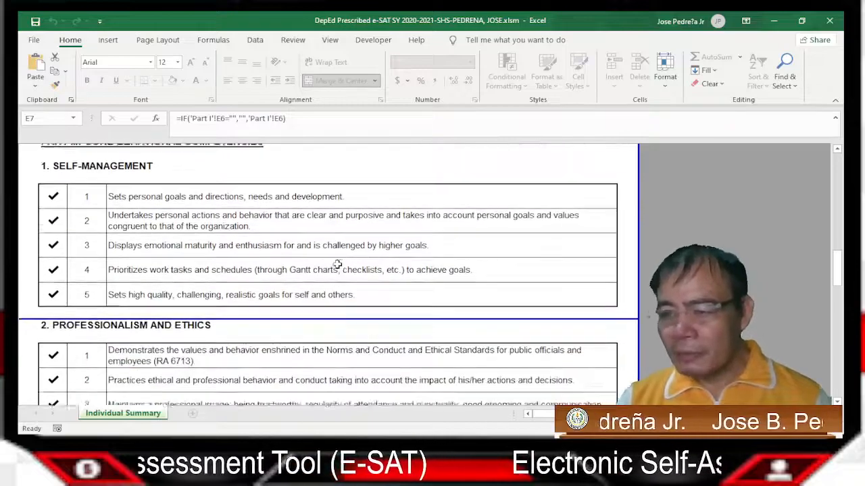
pyautogui.scroll(-5, 337, 266)
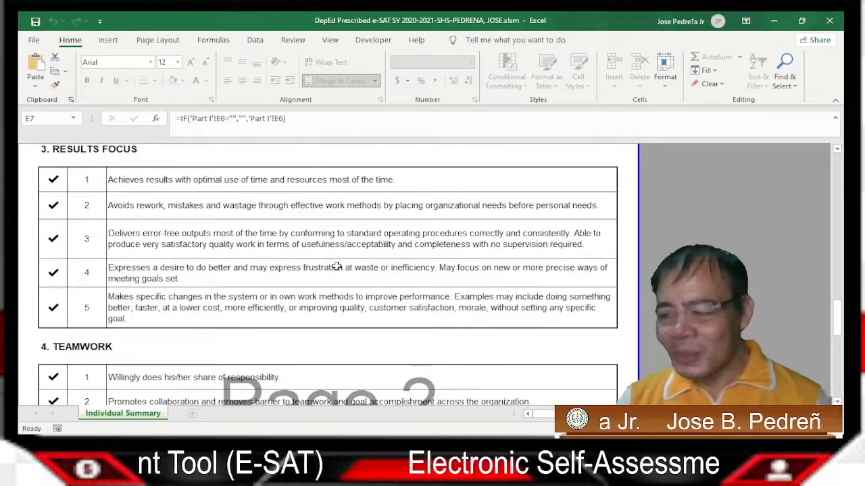
pyautogui.scroll(-6, 334, 268)
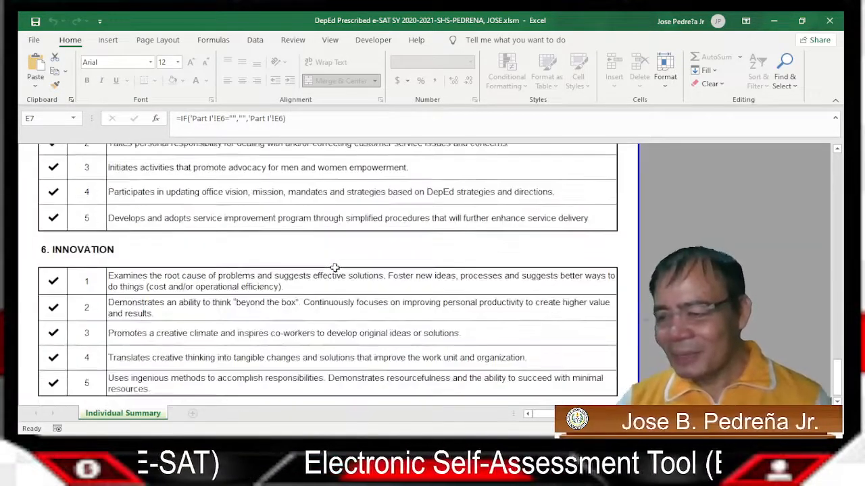
pyautogui.scroll(10, 334, 267)
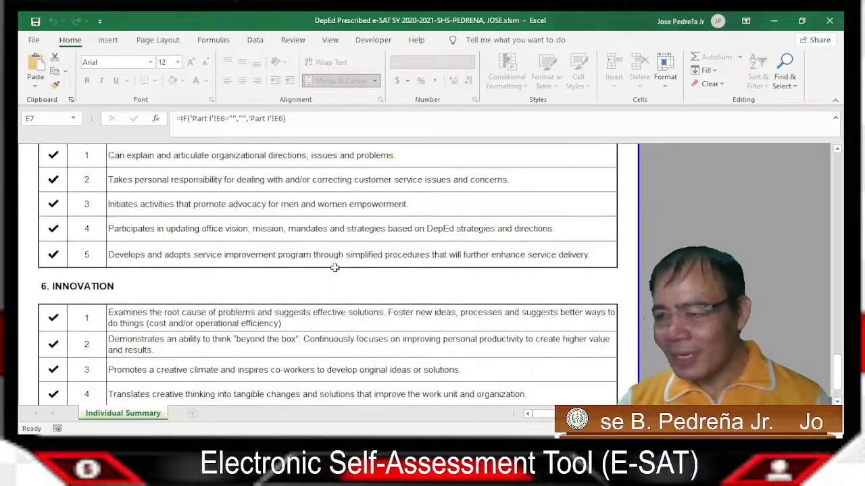
pyautogui.scroll(12, 332, 267)
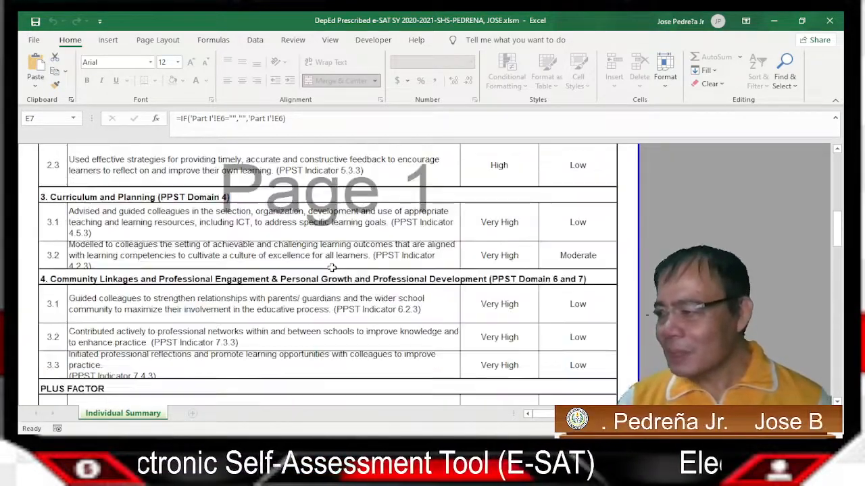
pyautogui.scroll(3, 327, 266)
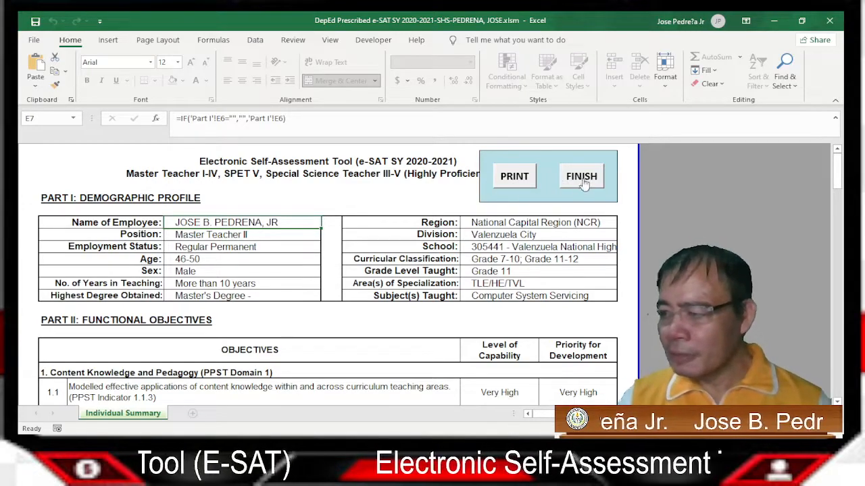
pyautogui.scroll(-5, 515, 213)
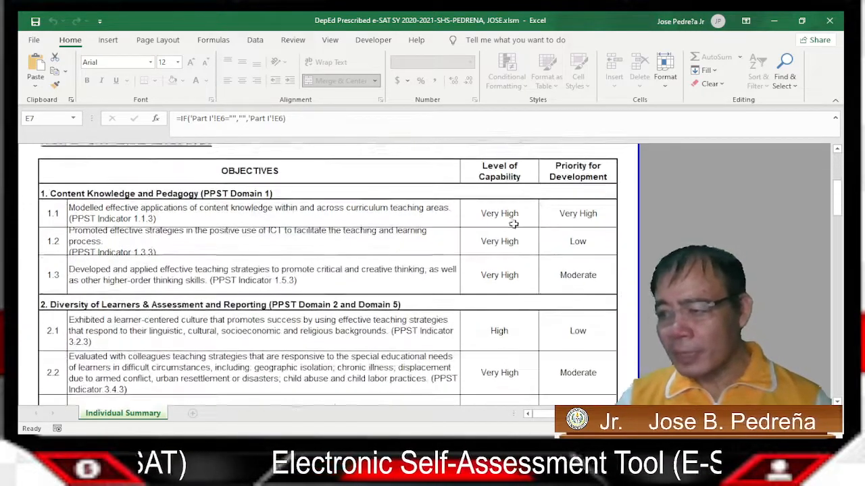
pyautogui.scroll(5, 512, 222)
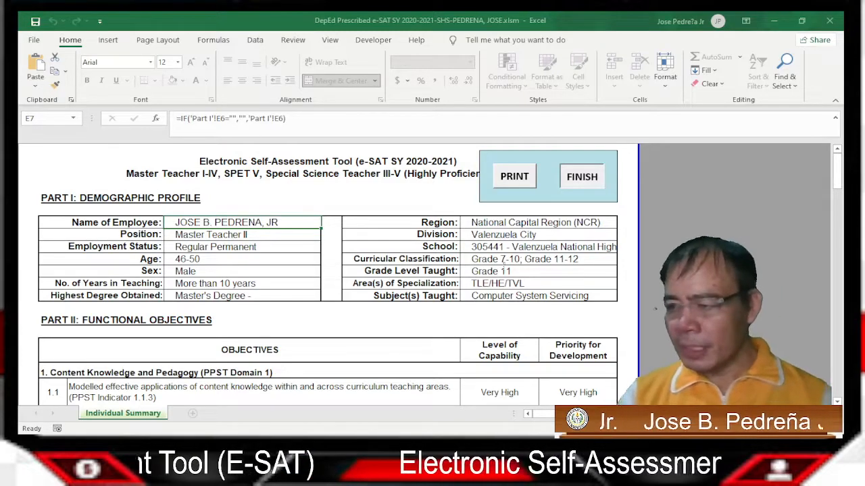
# Finish the survey, check the SY 2020-2021 completion screen dated 8/2/2021, and choose VIEW
pyautogui.click(573, 309)
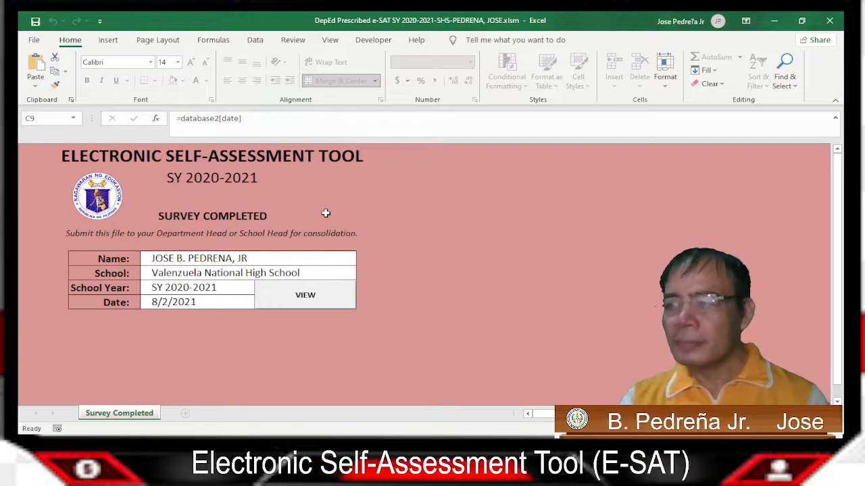
pyautogui.scroll(-3, 478, 241)
pyautogui.scroll(3, 472, 254)
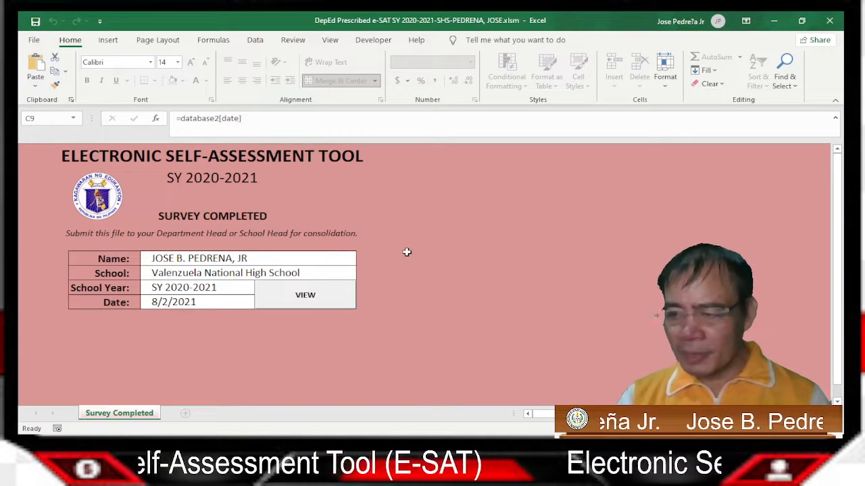
pyautogui.click(310, 297)
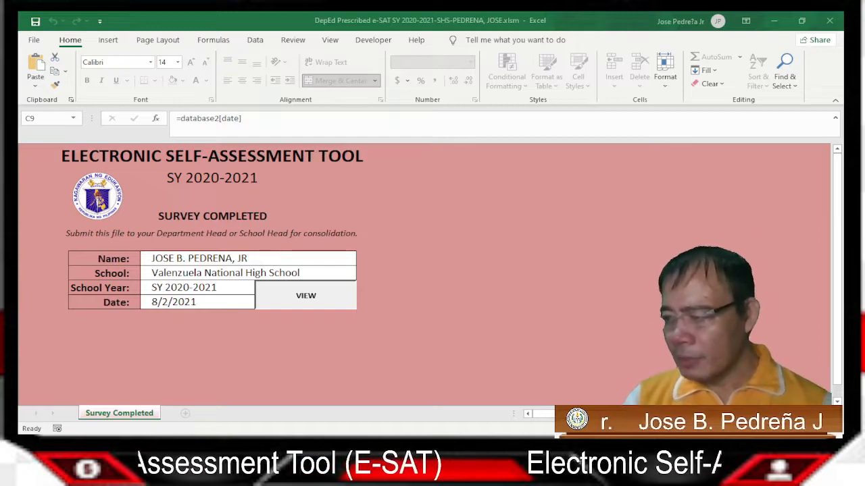
pyautogui.click(543, 262)
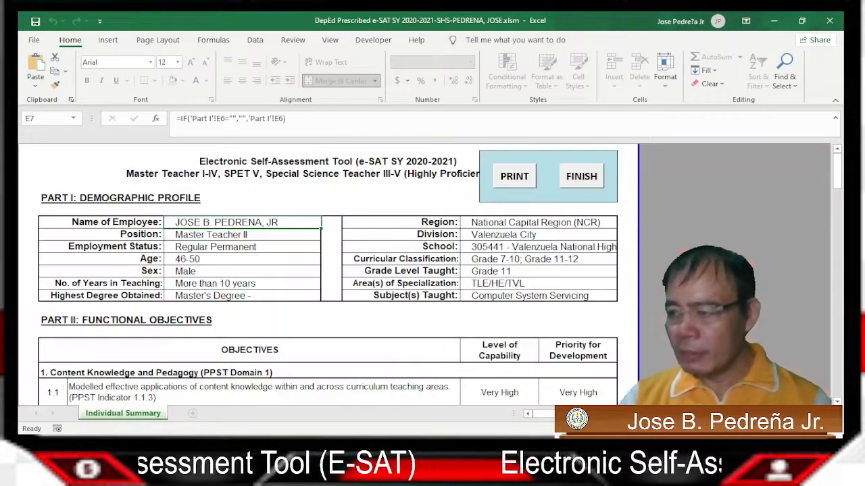
pyautogui.click(577, 179)
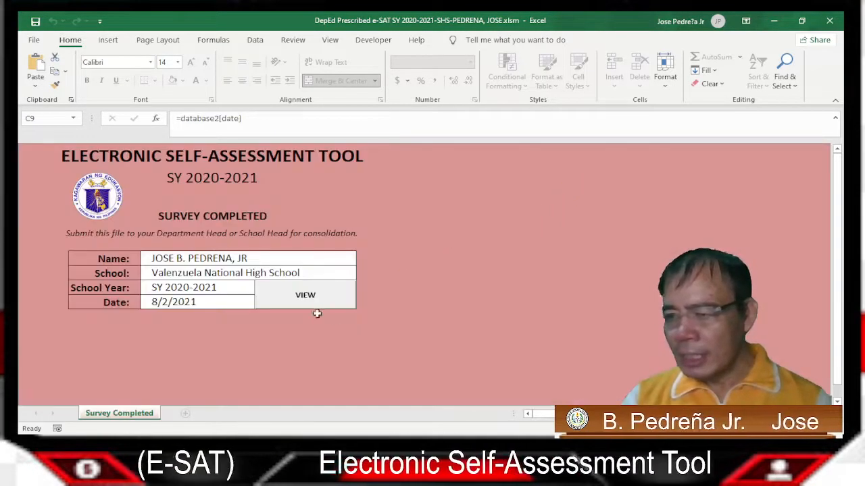